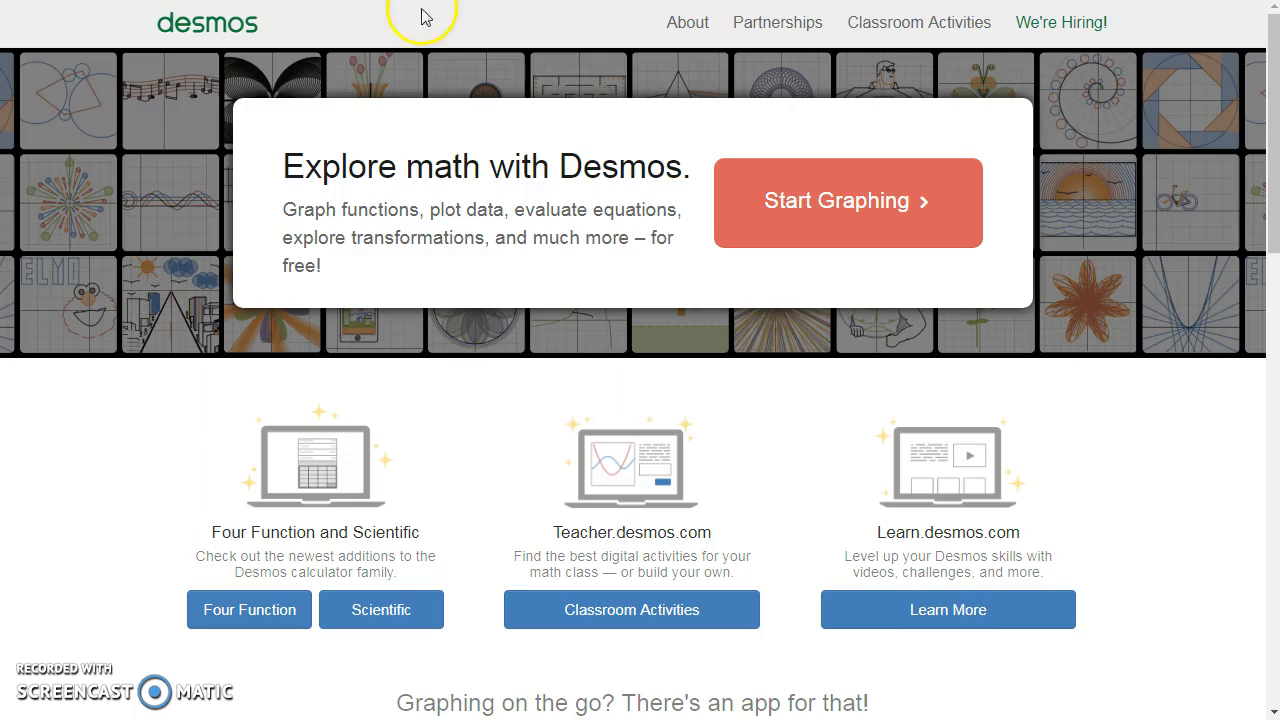
Open the Desmos graphing calculator and insert a table as the first expression
left_click(808, 203)
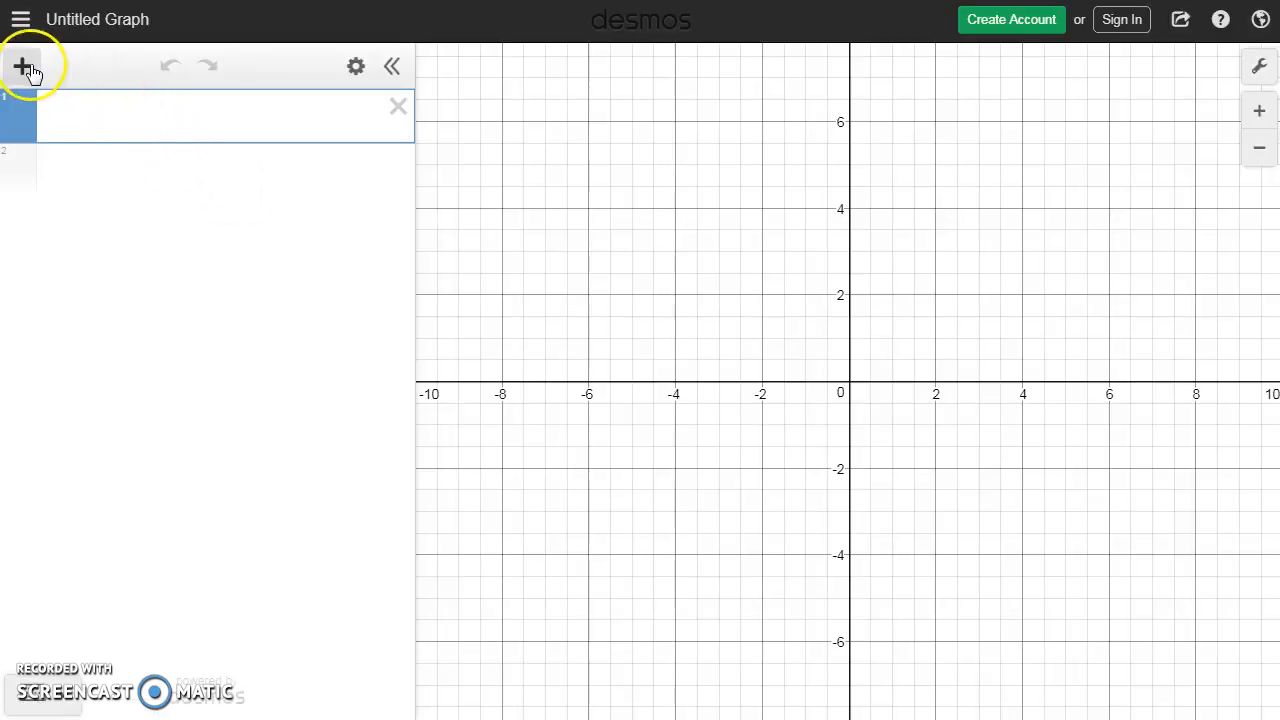
left_click(24, 66)
left_click(50, 206)
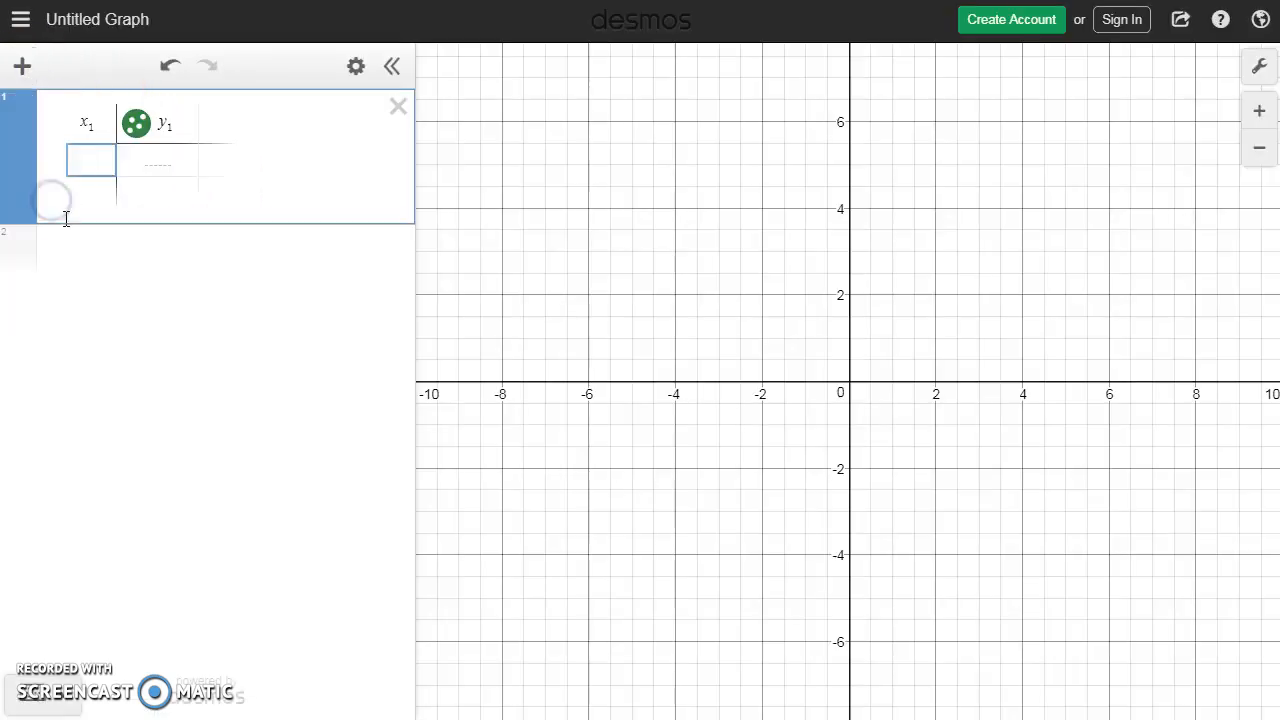
Rename the table's first column heading to m_1
left_click(85, 121)
left_click_drag(84, 121, 88, 121)
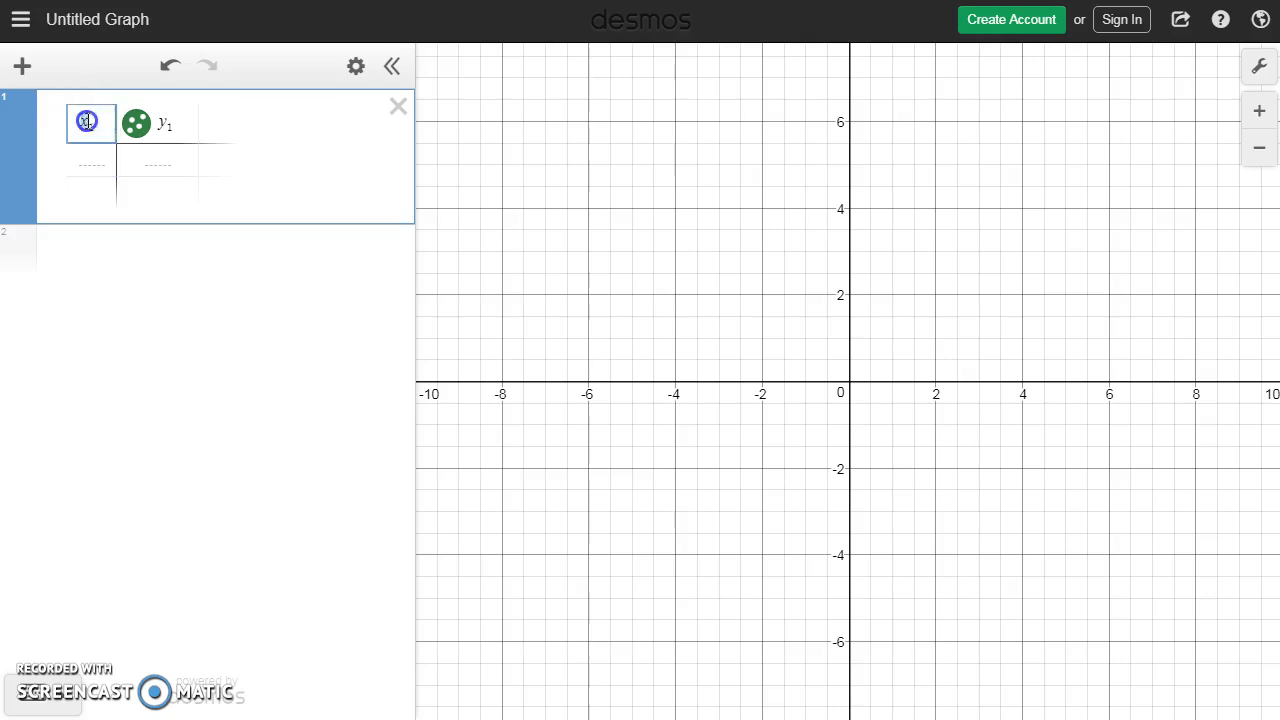
type("m")
left_click(131, 189)
Replace the table's second column heading with the Plan 1 cost formula 55.99 + .25m_1
left_click(155, 122)
left_click_drag(158, 121, 166, 121)
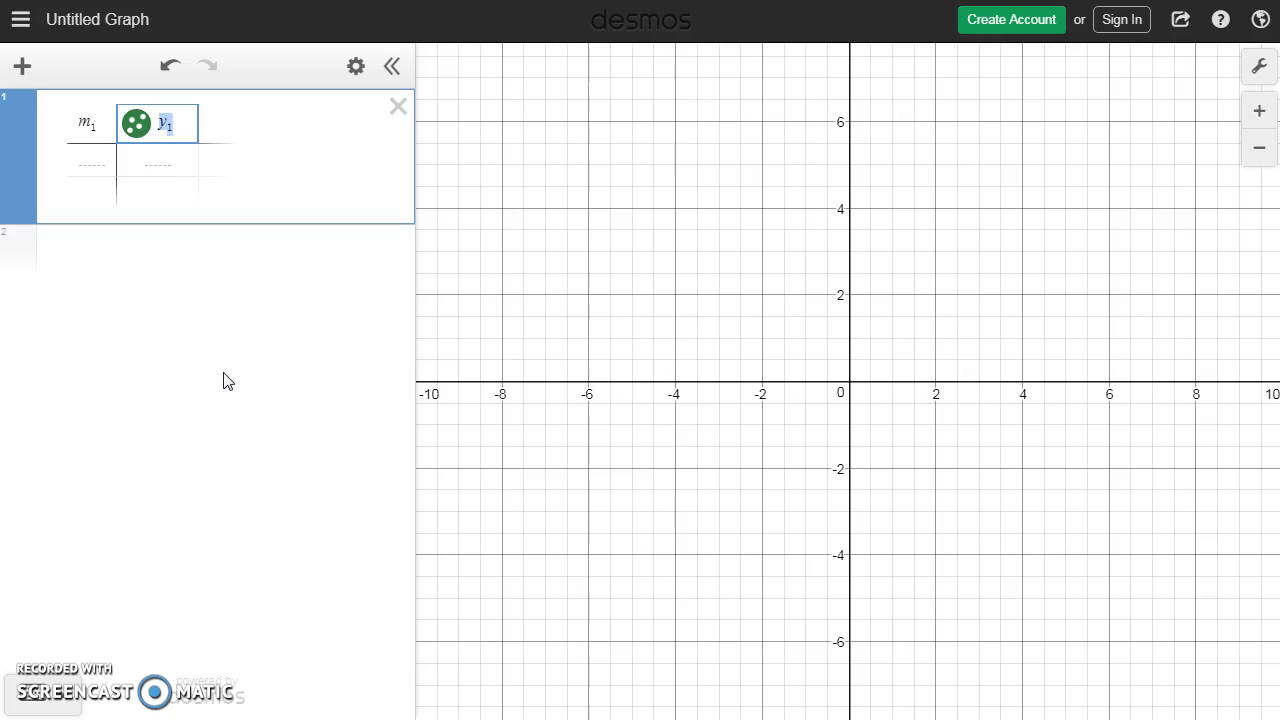
type("55.99")
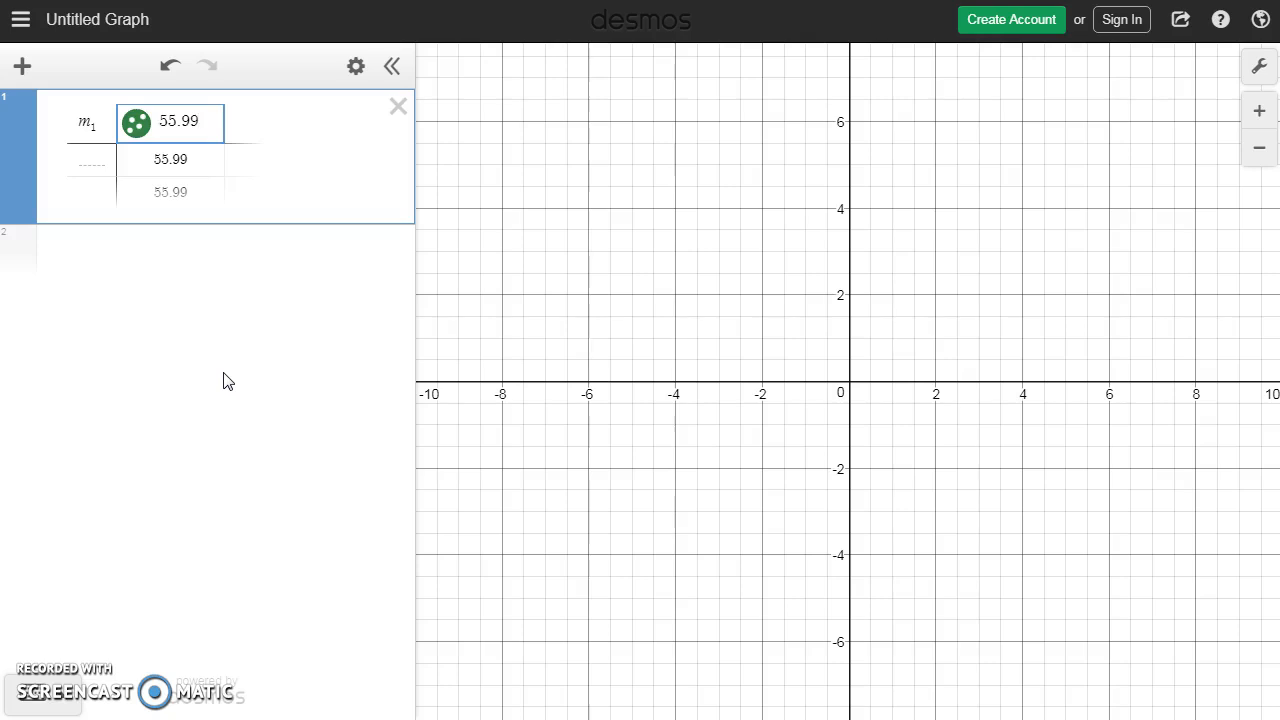
type(" + .25m1")
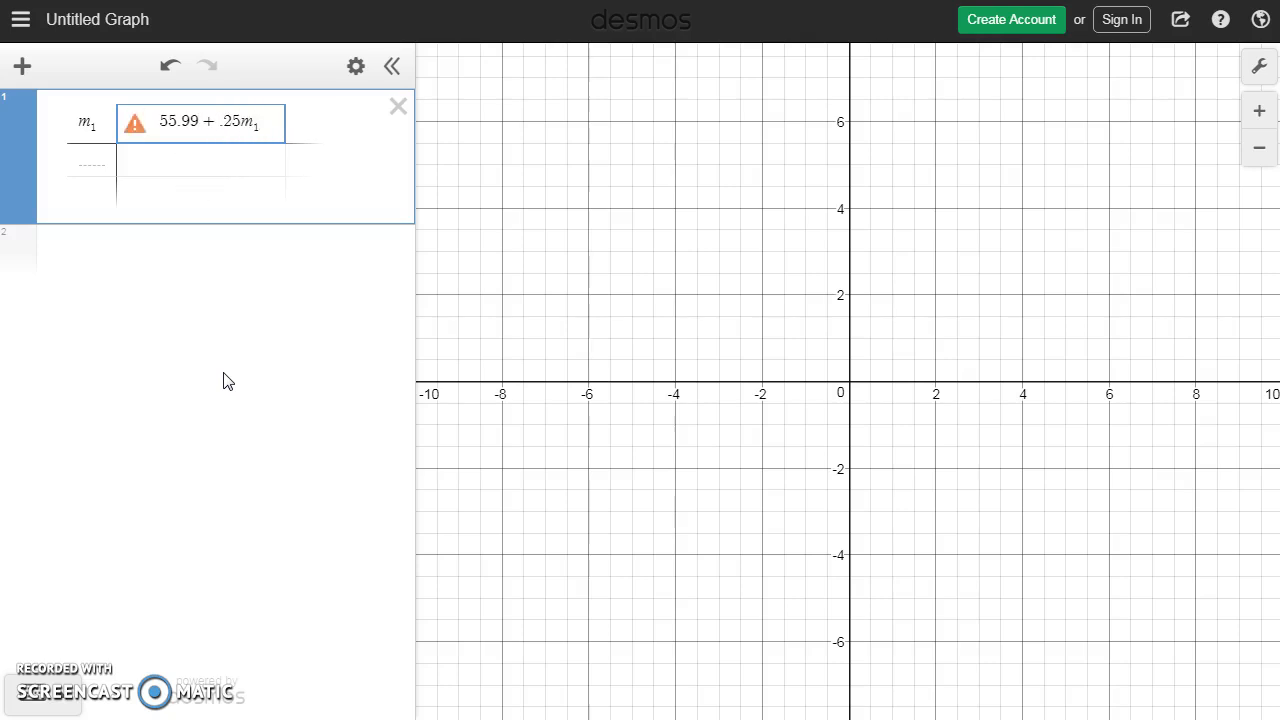
Add a third table column headed with the Plan 2 cost formula 69.99 + .15m_1
key("Right")
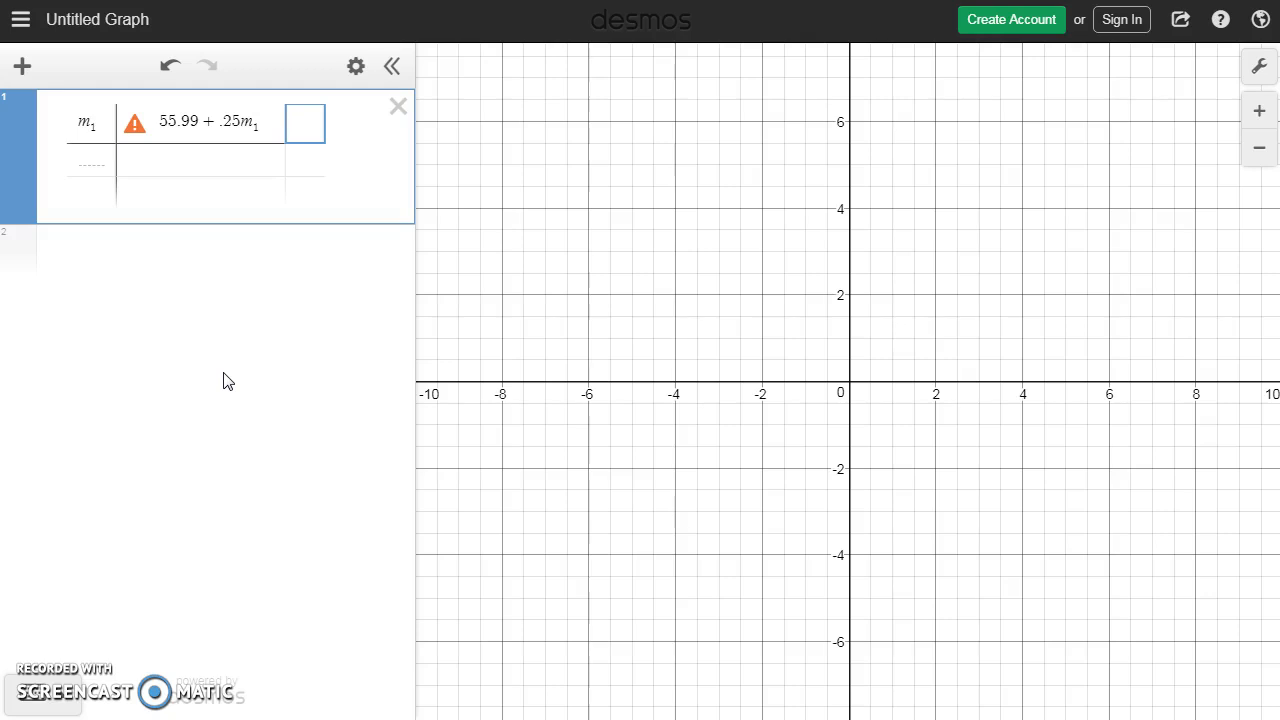
type("69")
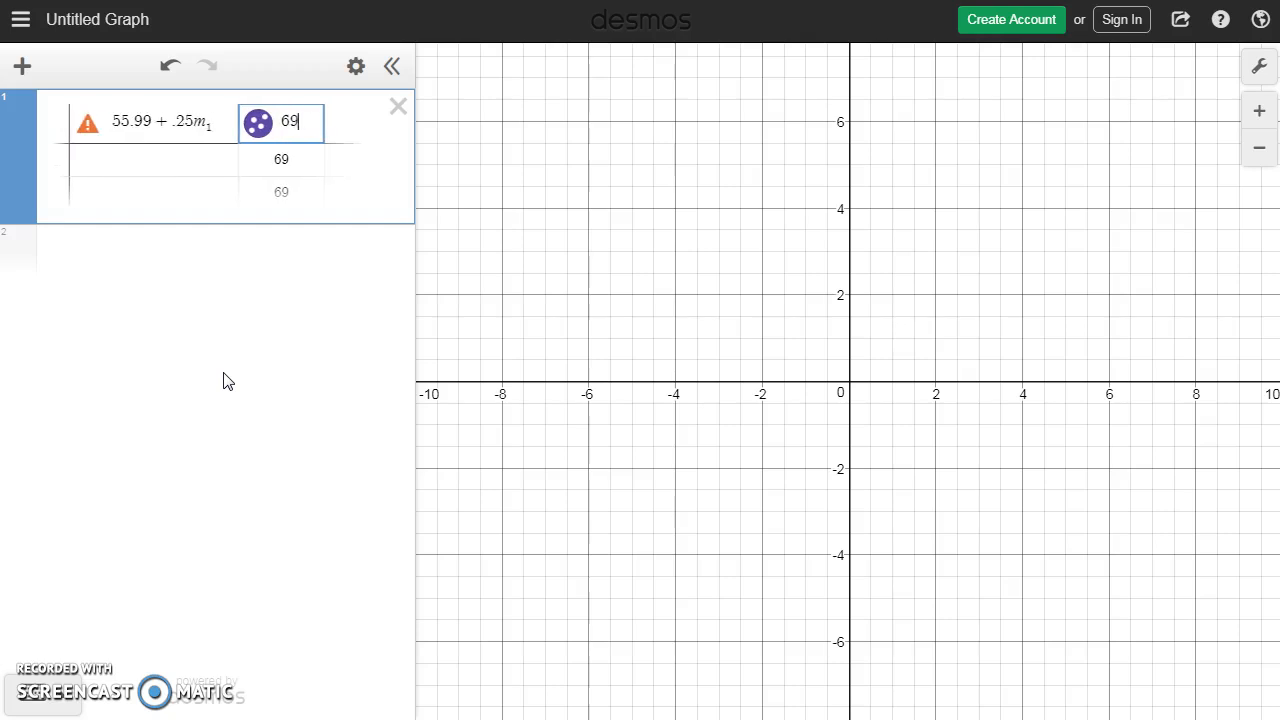
type(".99 + .15m1")
key("Right")
key("Right")
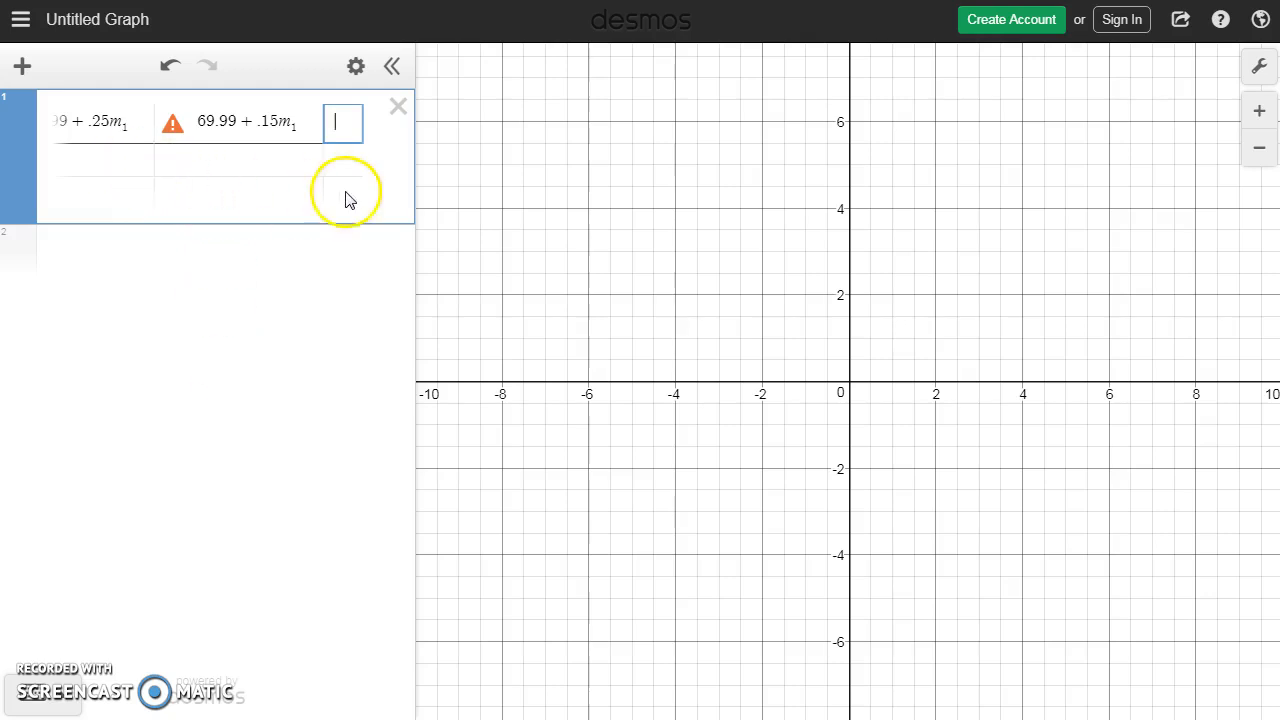
Widen the expression list so that all three table columns fit
left_click(80, 170)
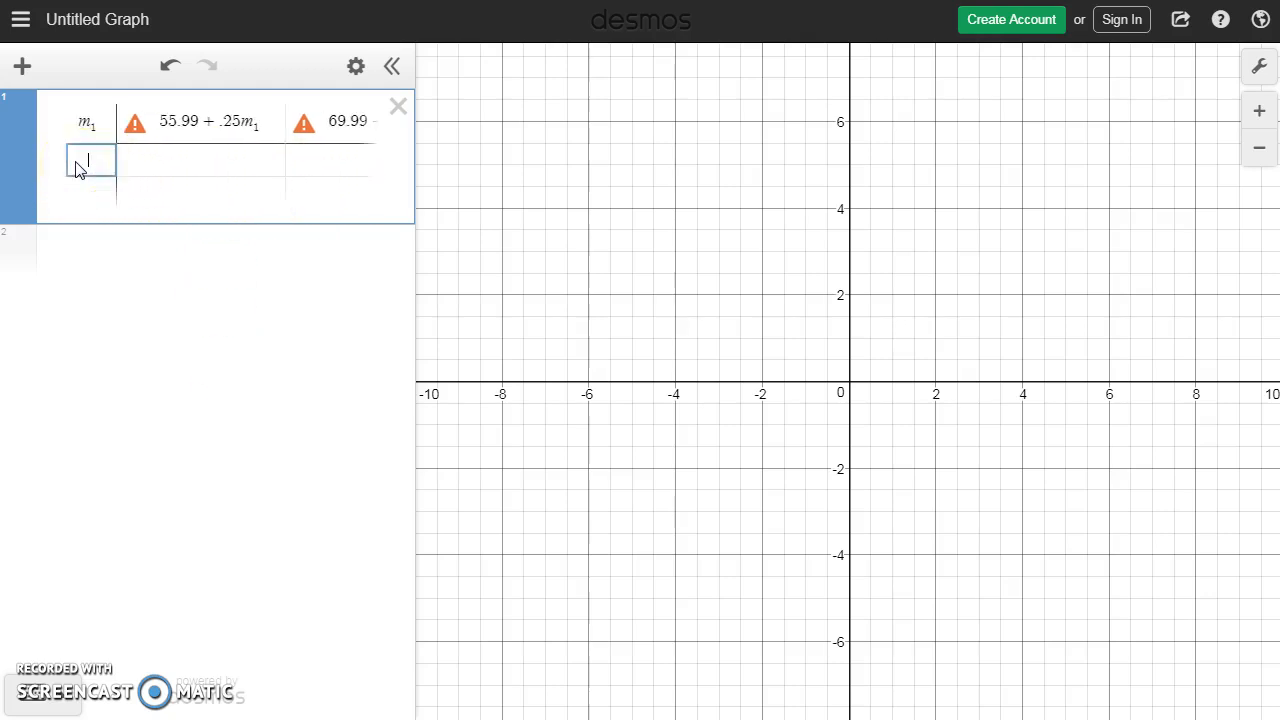
left_click(415, 200)
left_click_drag(415, 201, 500, 204)
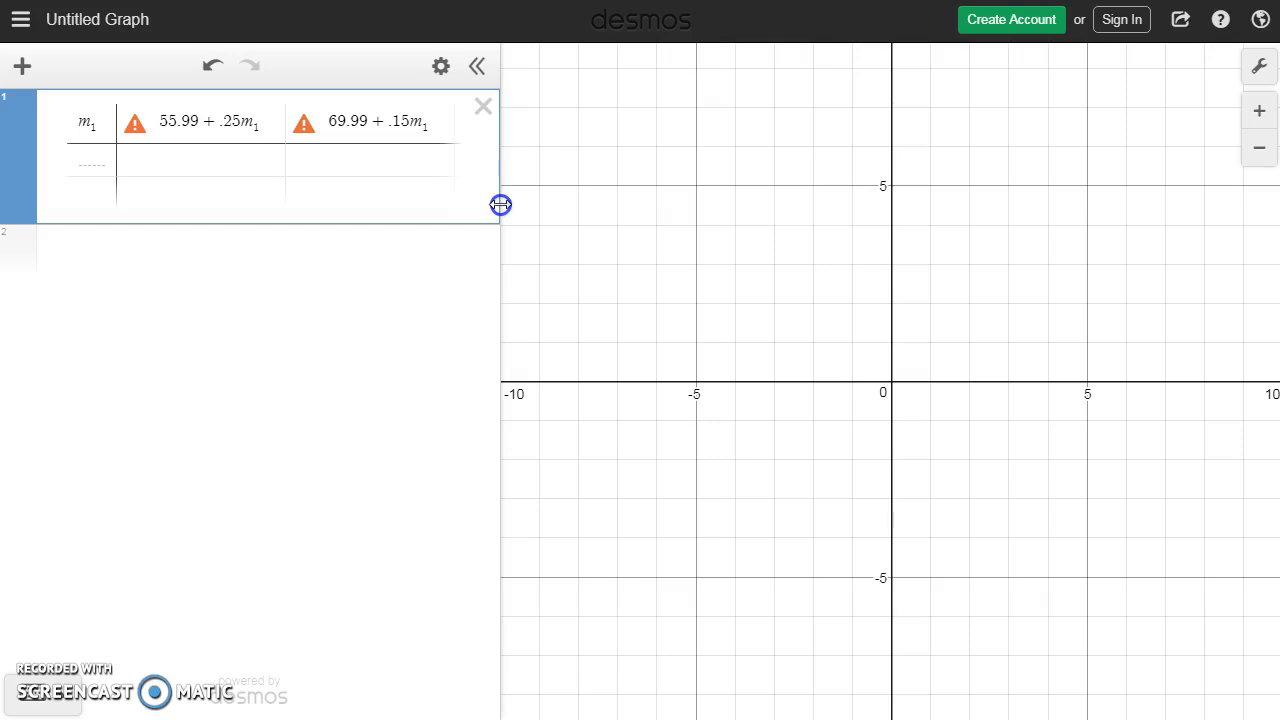
Enter 100, 125 and 150 as the first three values in the m_1 column
left_click(104, 165)
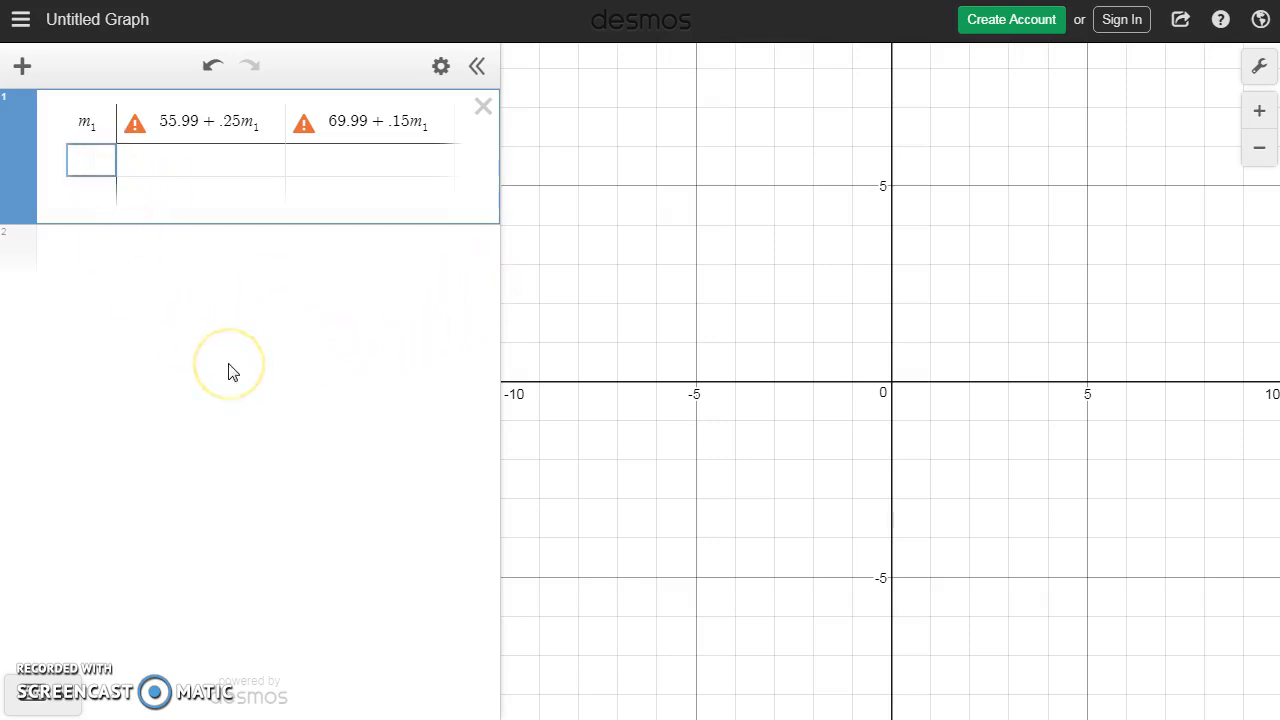
type("100")
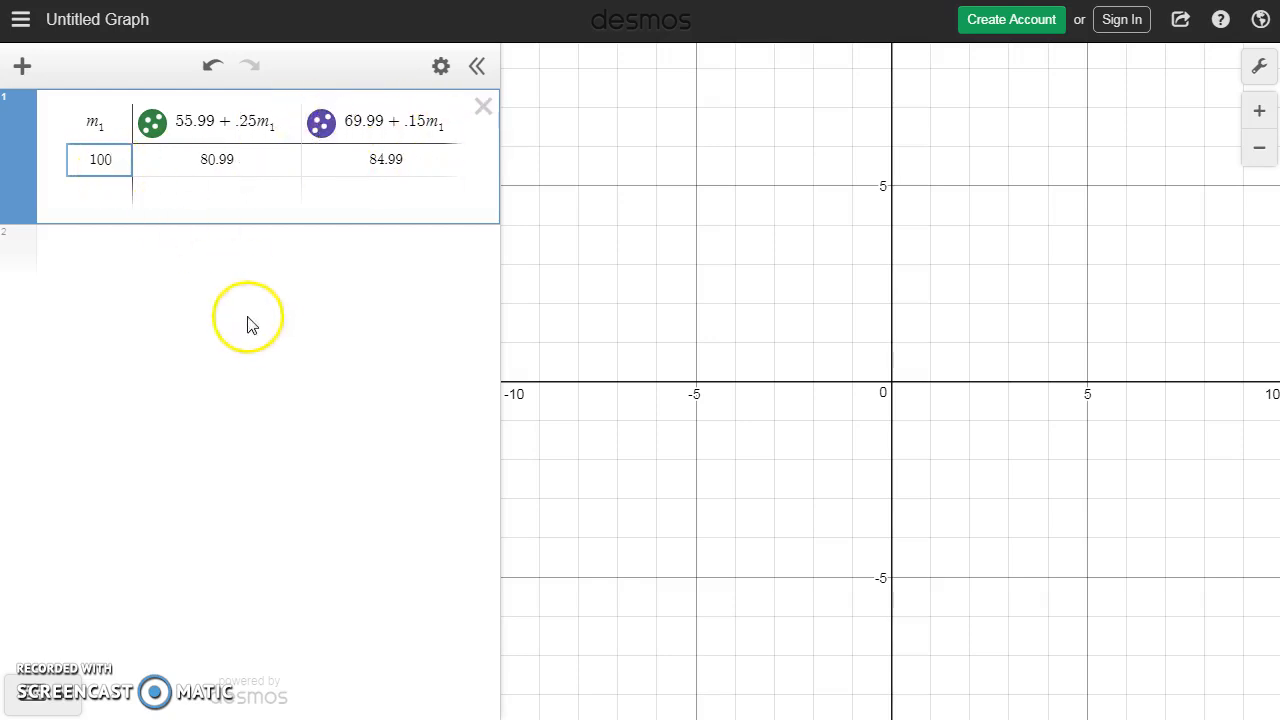
key("Return")
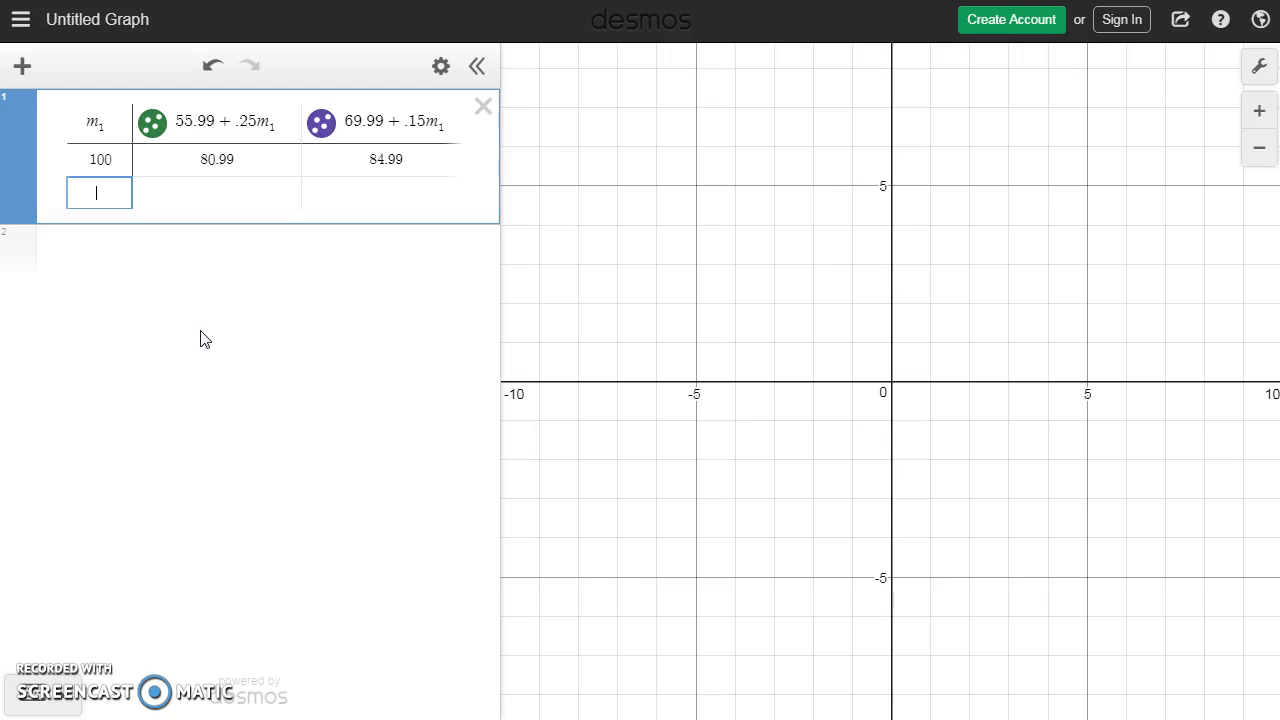
type("125")
key("Return")
type("150")
key("Return")
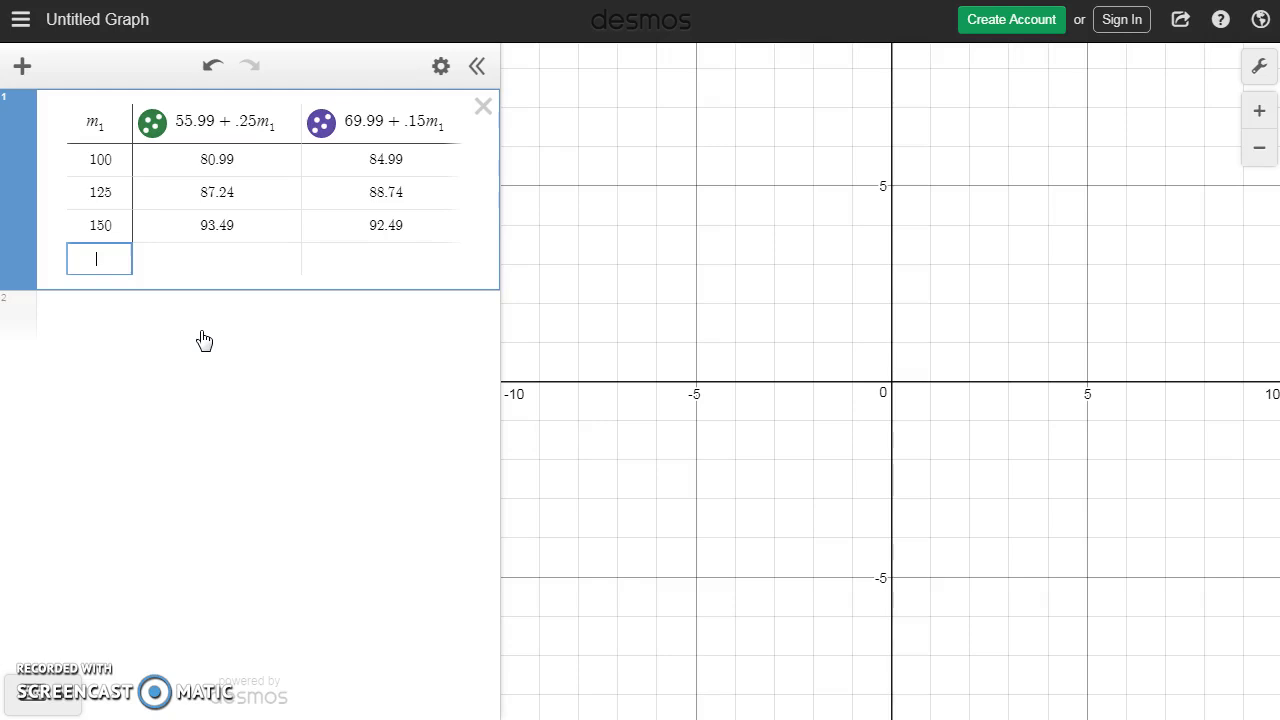
Continue the m_1 column with the values 200, 250, 300 and 500
type("200")
key("Return")
type("250")
key("Return")
type("300")
key("Return")
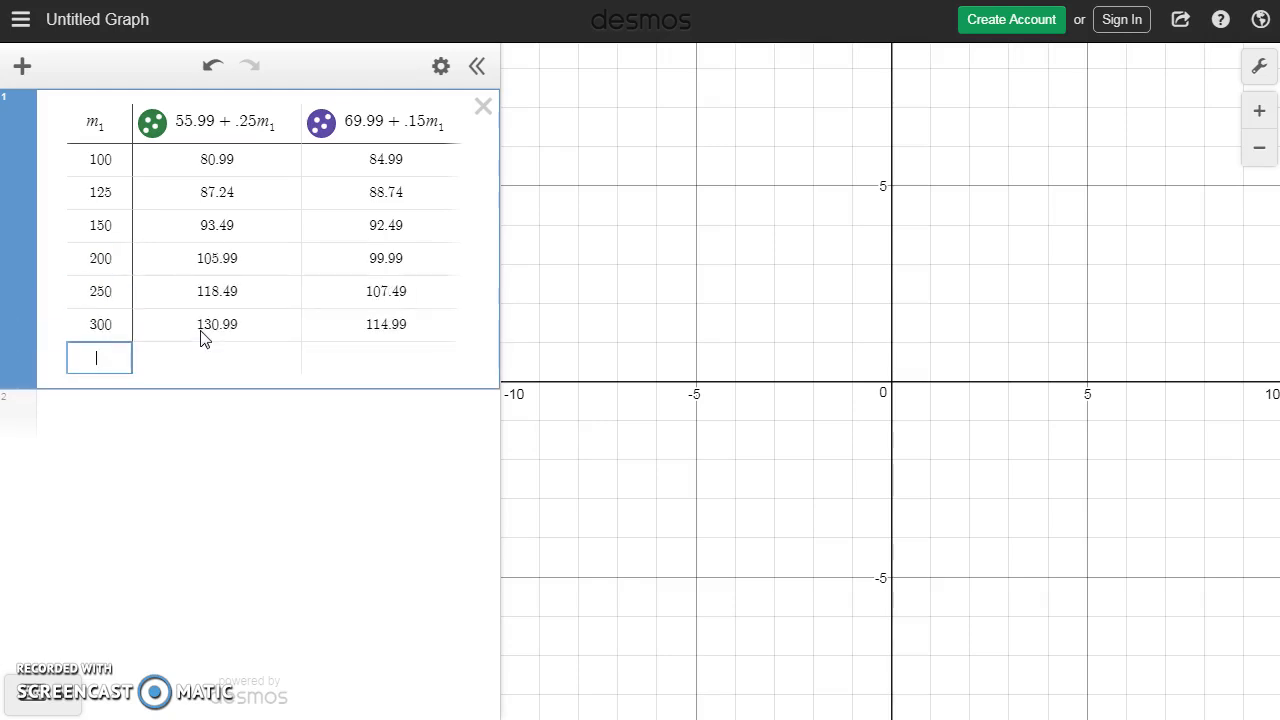
type("500")
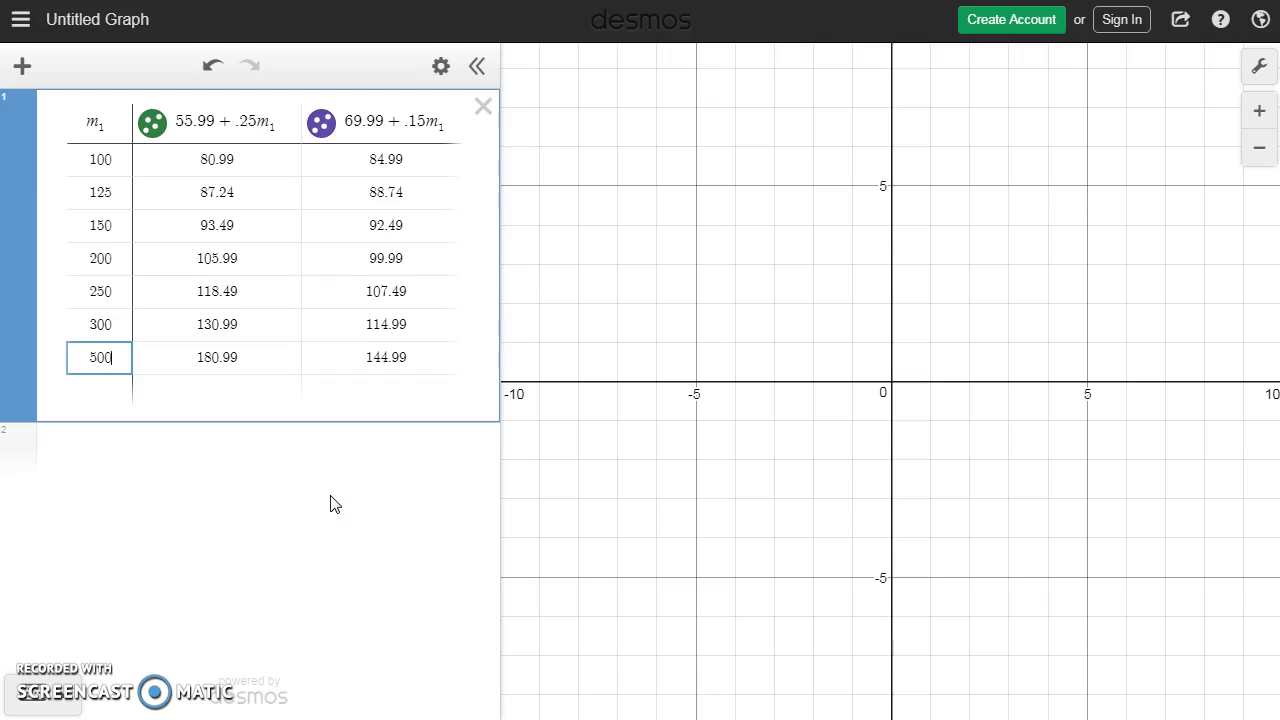
key("Return")
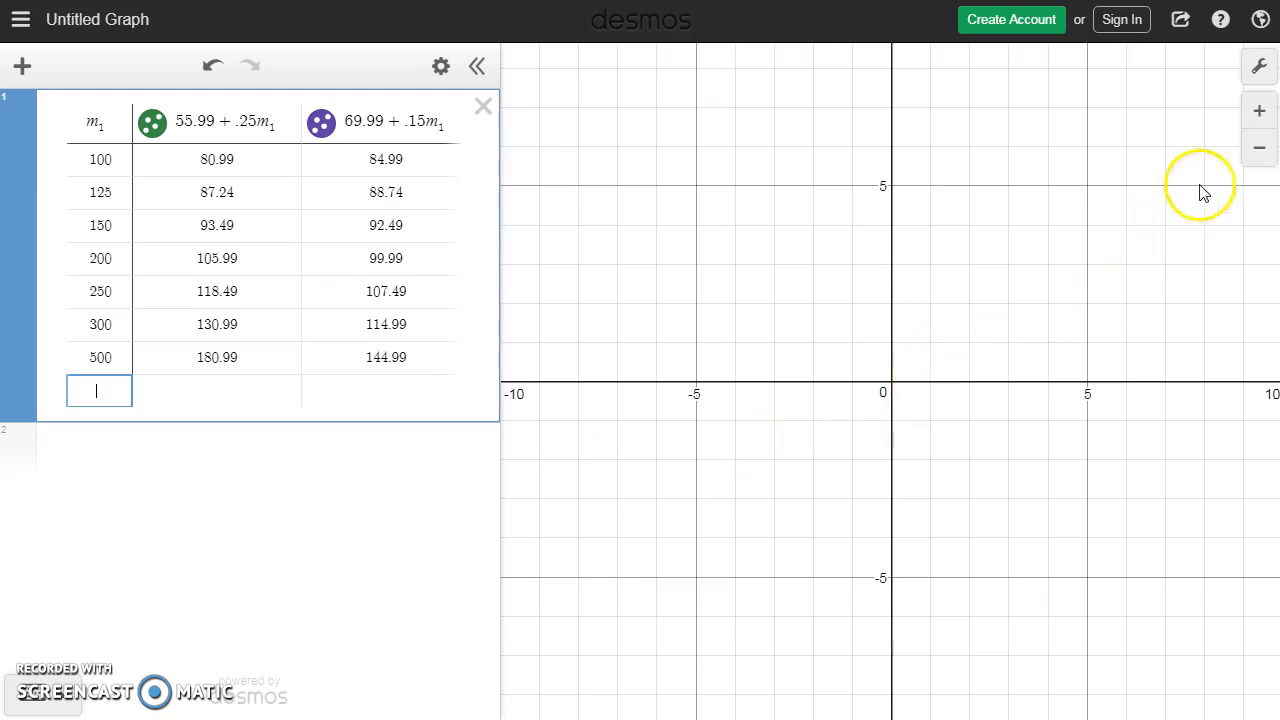
Examine the plotted cost points of both plans in the first quadrant, from 100 to 300 minutes
scroll(989, 381, "down", 2)
scroll(995, 384, "down", 5)
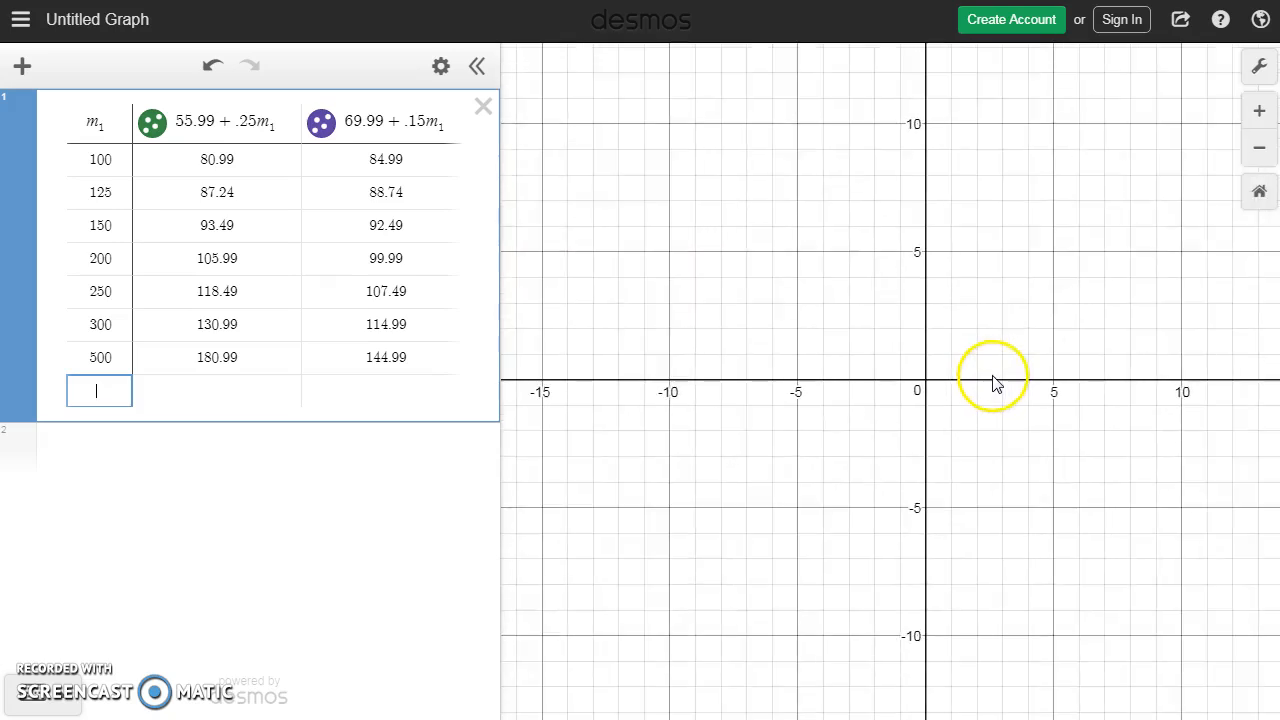
scroll(998, 381, "down", 4)
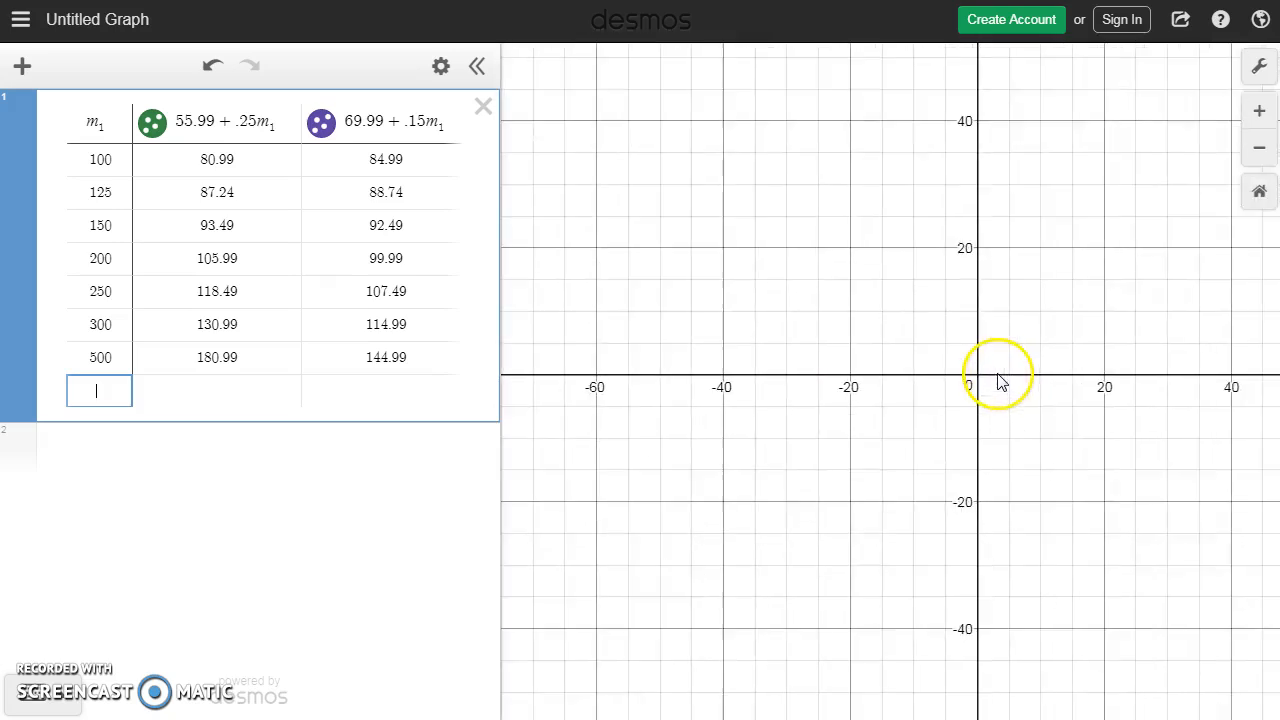
left_click_drag(1057, 351, 767, 460)
scroll(1063, 277, "down", 4)
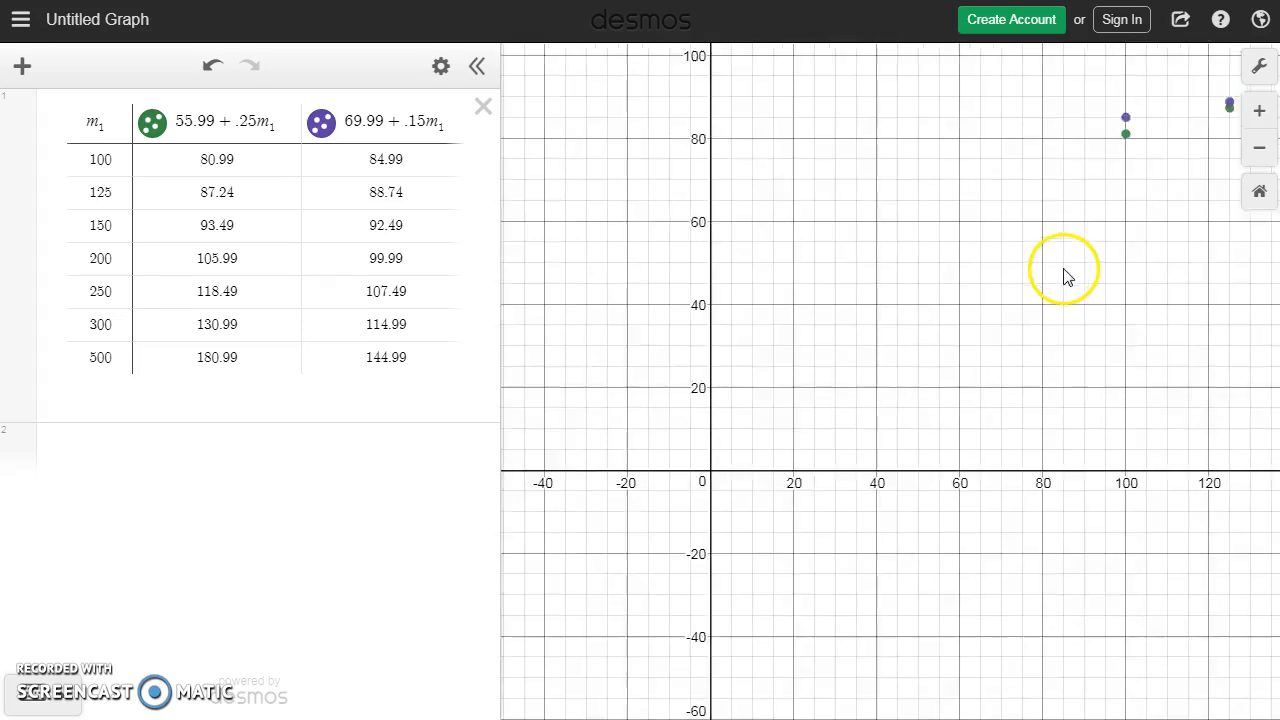
left_click_drag(1166, 286, 810, 410)
scroll(810, 405, "down", 4)
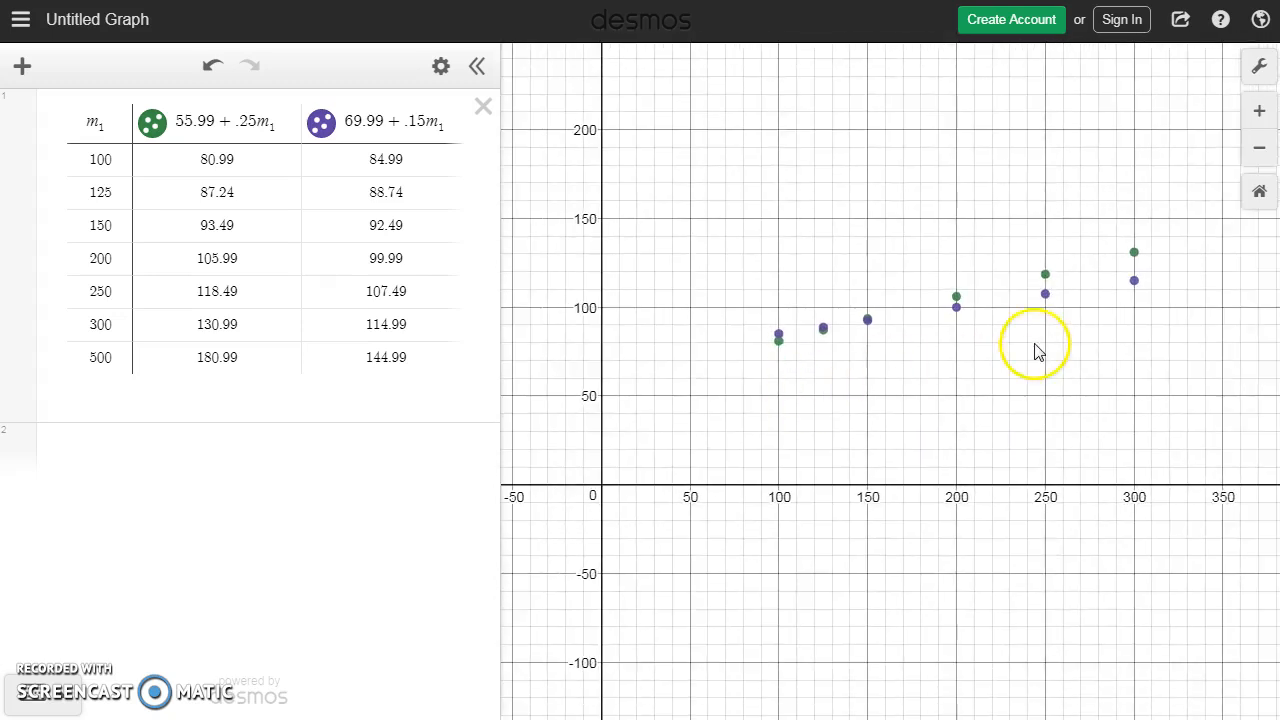
scroll(1018, 350, "up", 2)
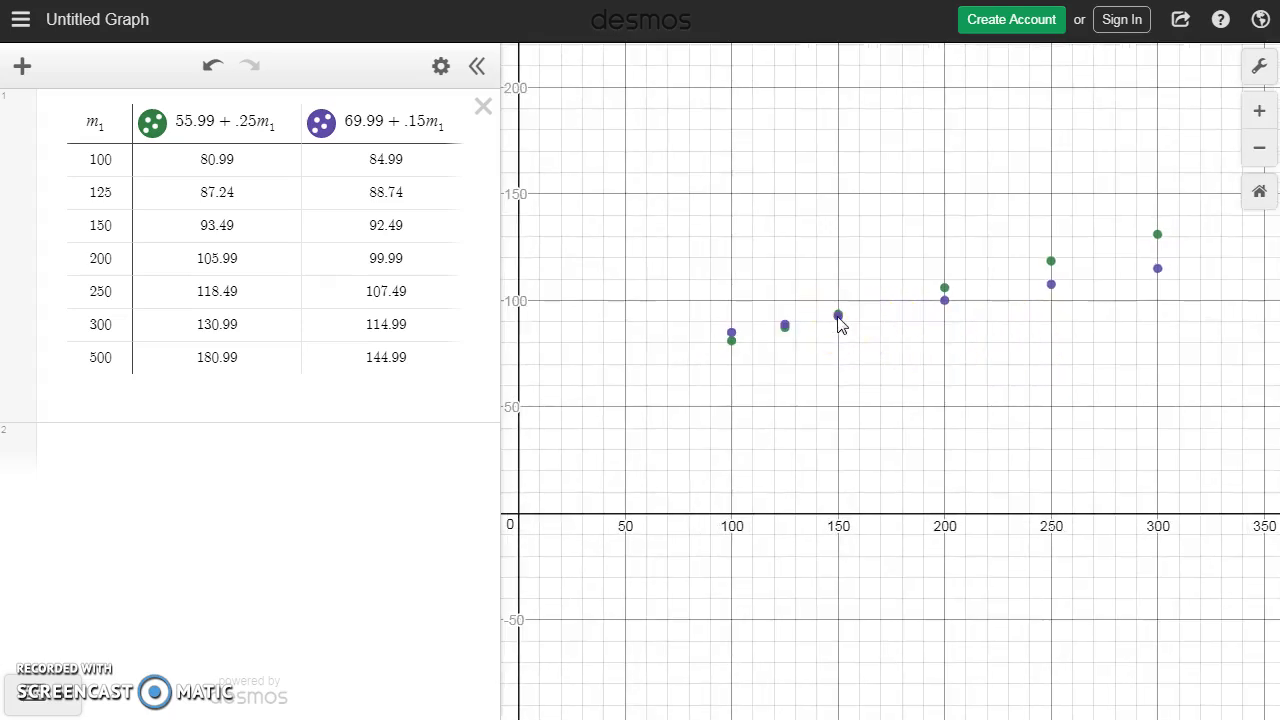
Append 130 and 140 to the m_1 column to find where the two plans cost the same
left_click(113, 395)
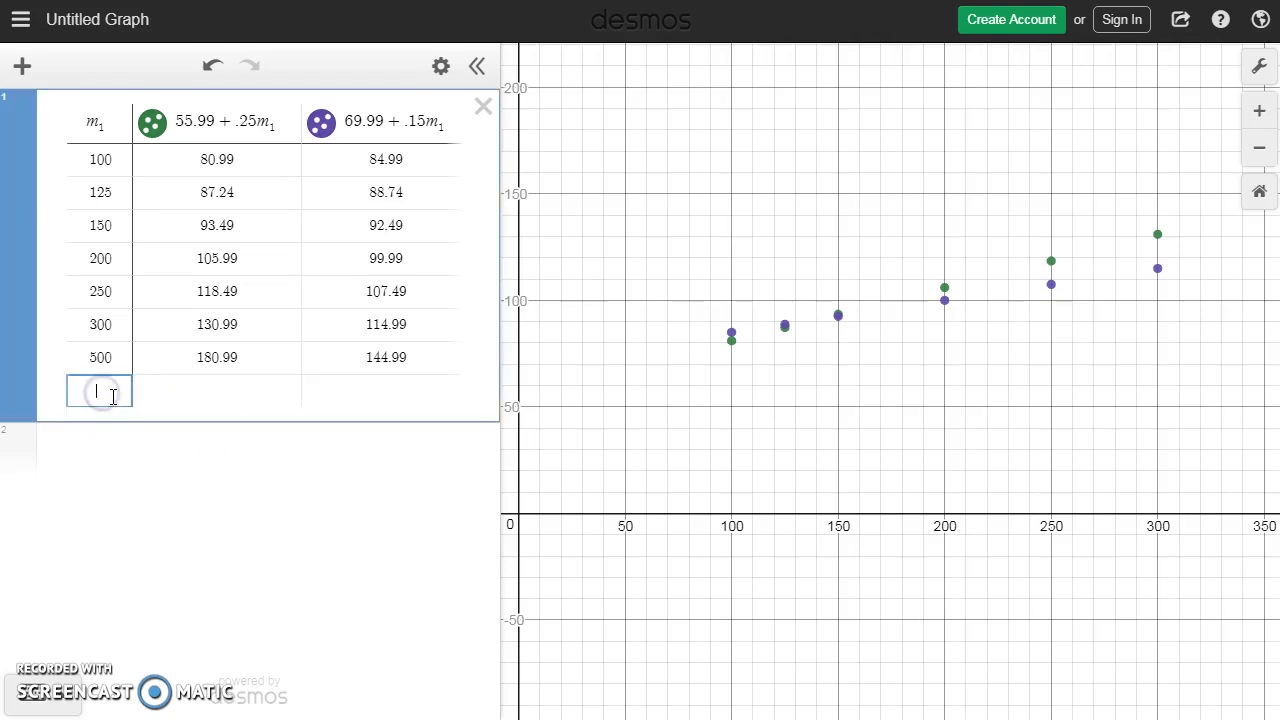
type("130")
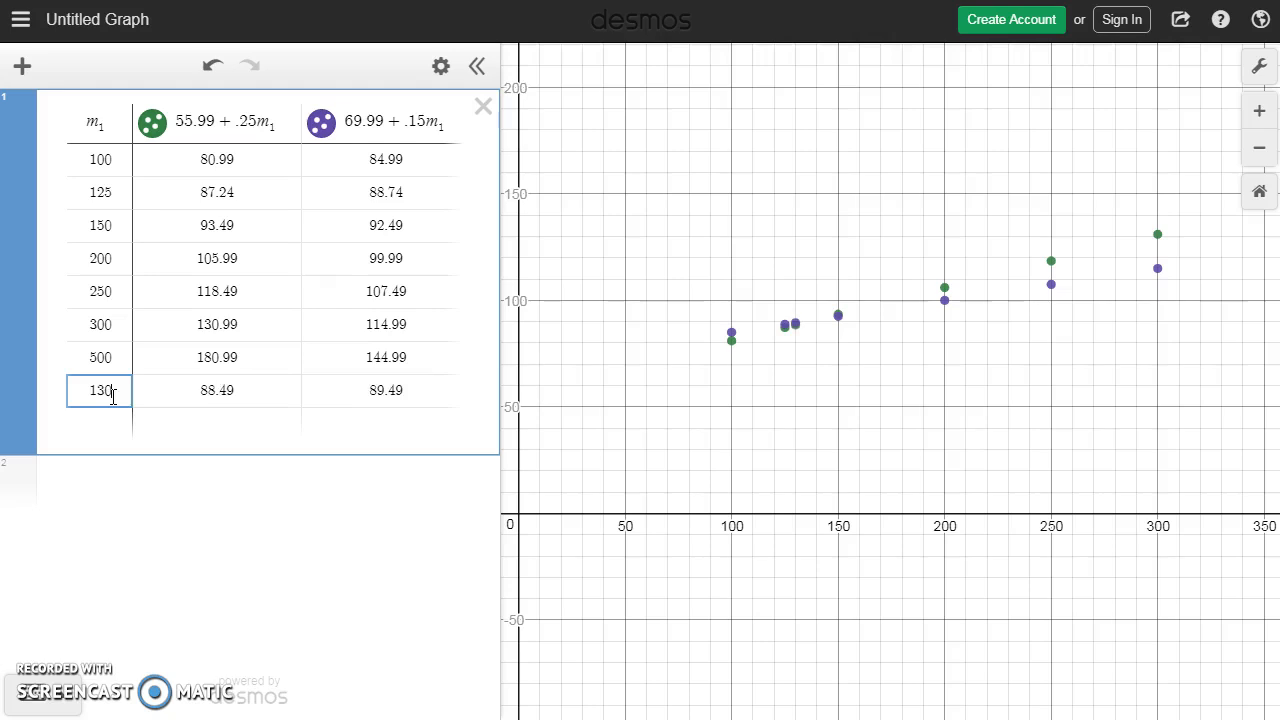
left_click(107, 428)
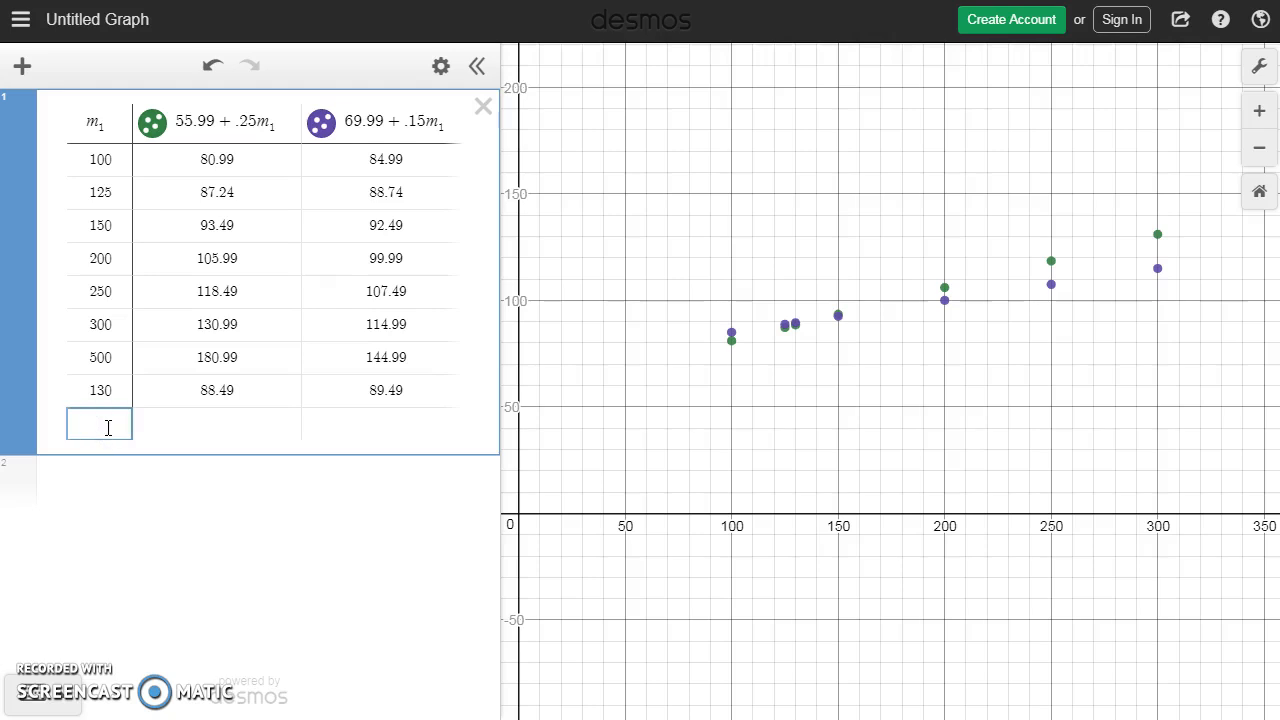
type("140")
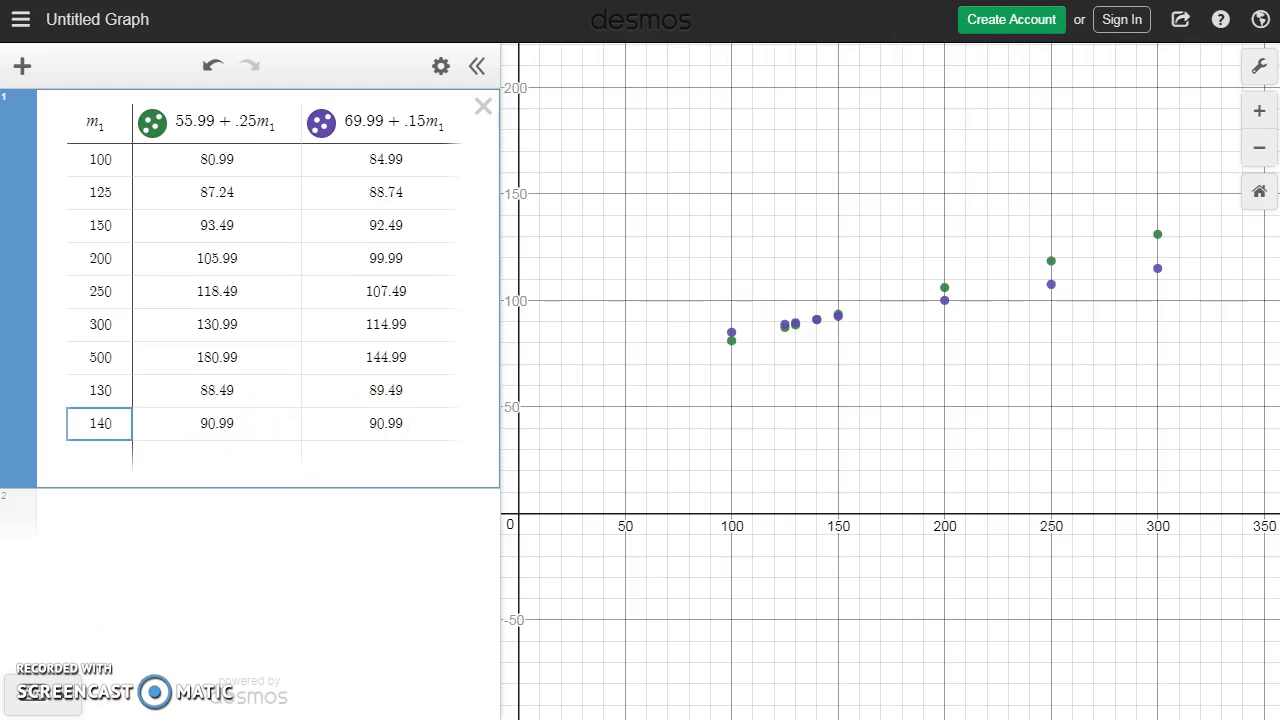
Switch to the e-book and read problem 5 and the System of Two Linear Equations section on page 278
key("ctrl+Tab")
left_click(715, 22)
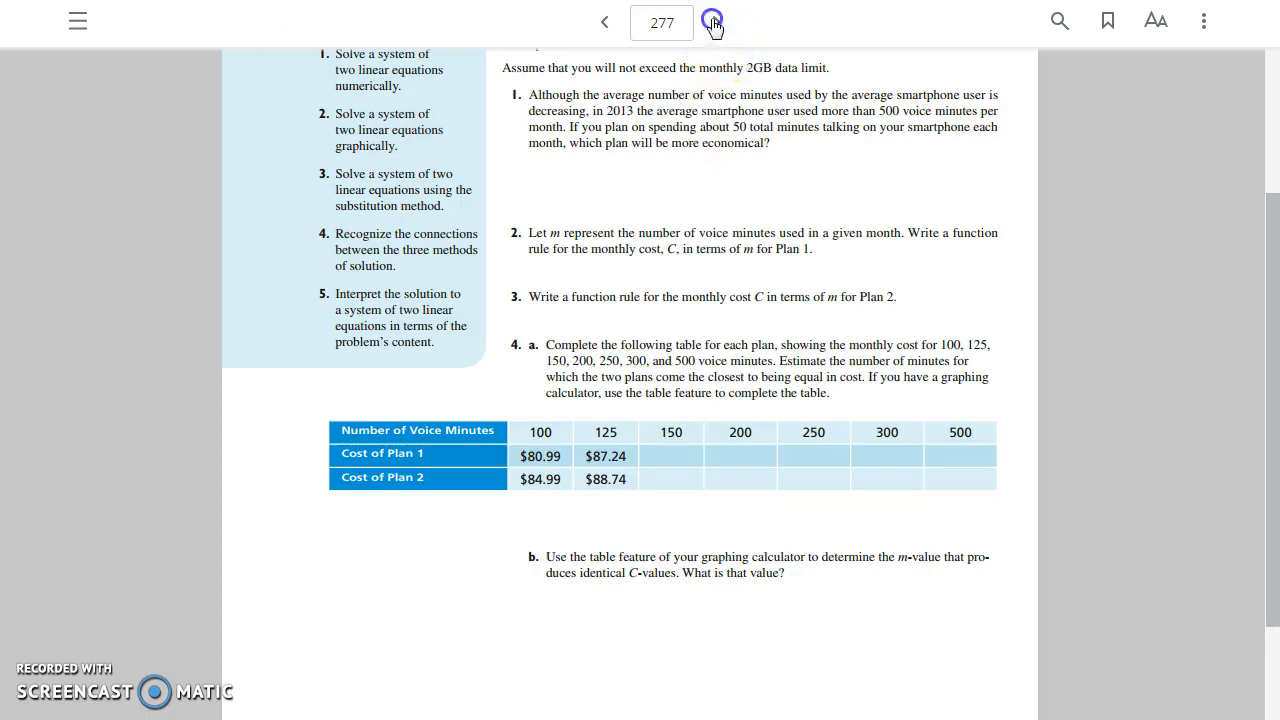
left_click_drag(1268, 104, 1268, 147)
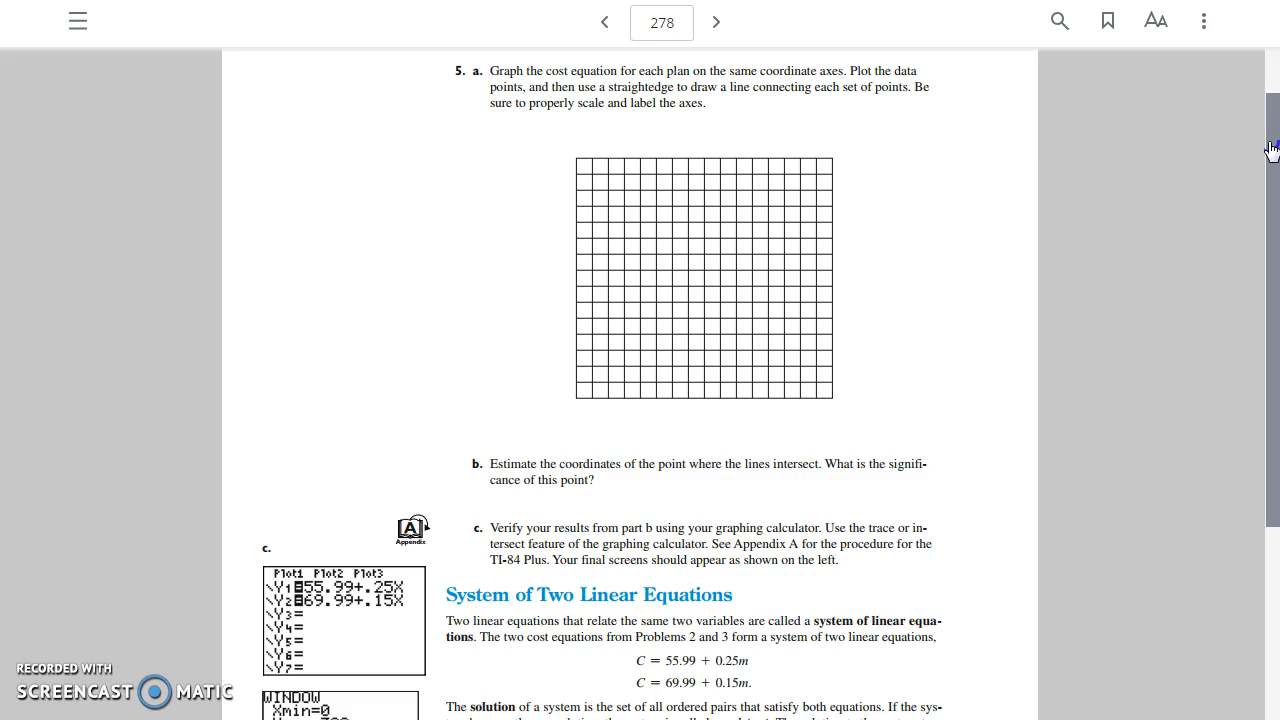
left_click_drag(1270, 150, 1255, 251)
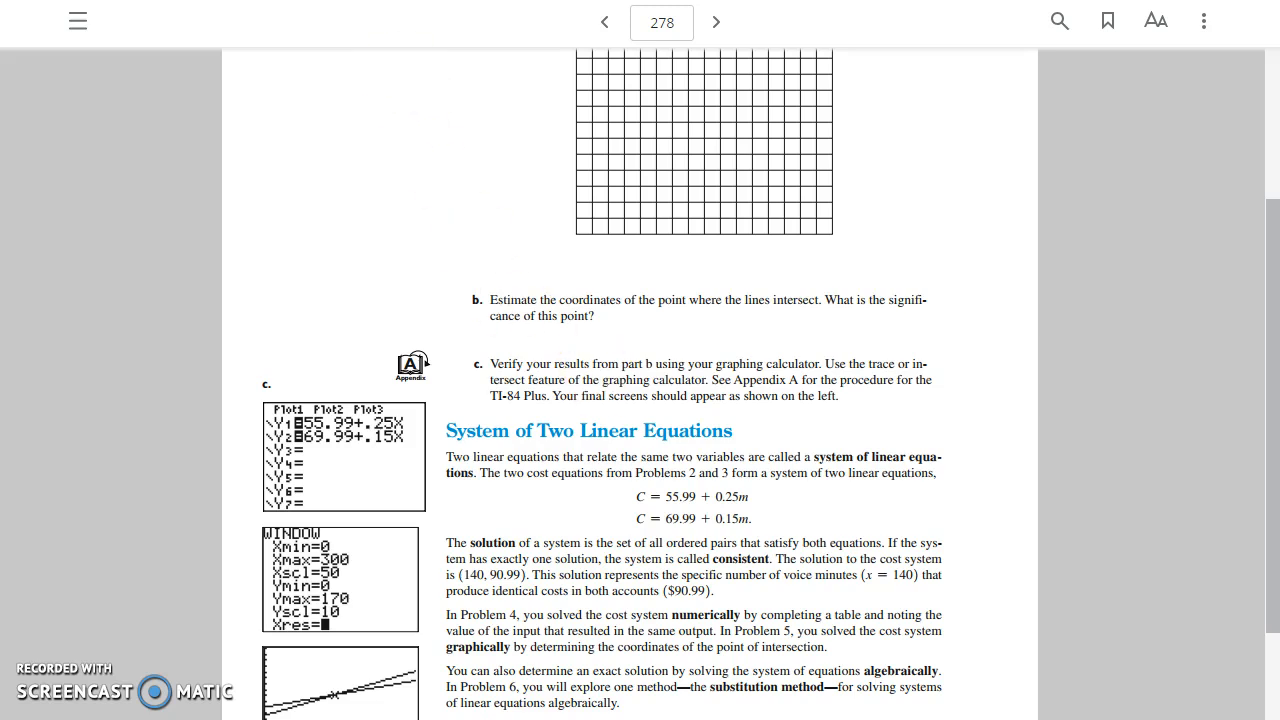
Switch back to the Desmos graph and hide the plotted points of both cost columns
left_click(323, 2)
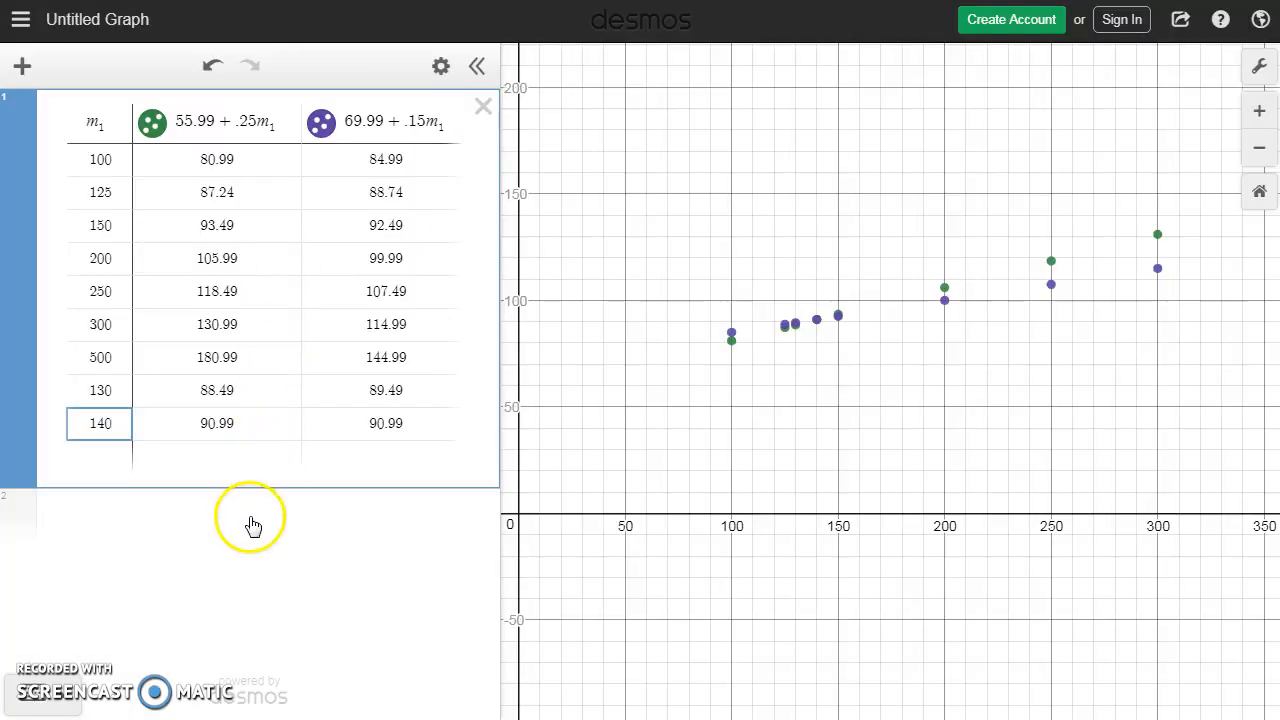
left_click(152, 121)
left_click(318, 125)
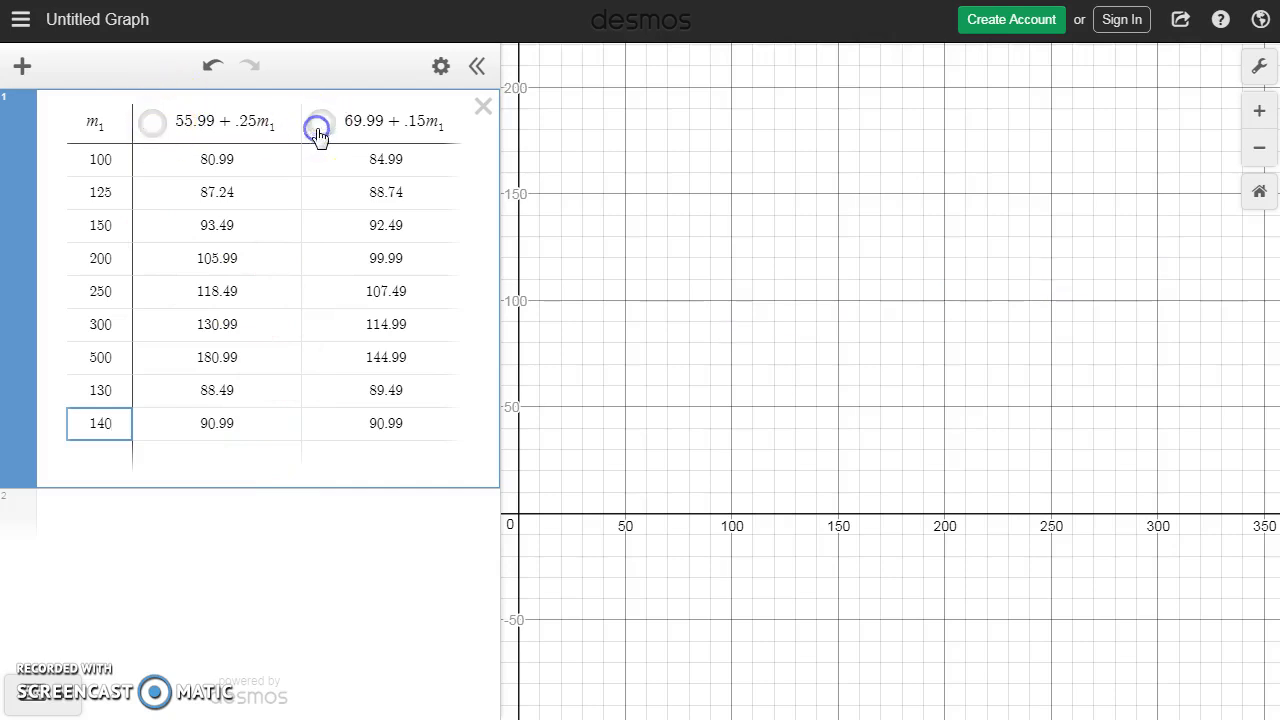
Enter the first plan's cost equation C_1 = 55.99 + .25m_1 in a new expression below the table
left_click(130, 520)
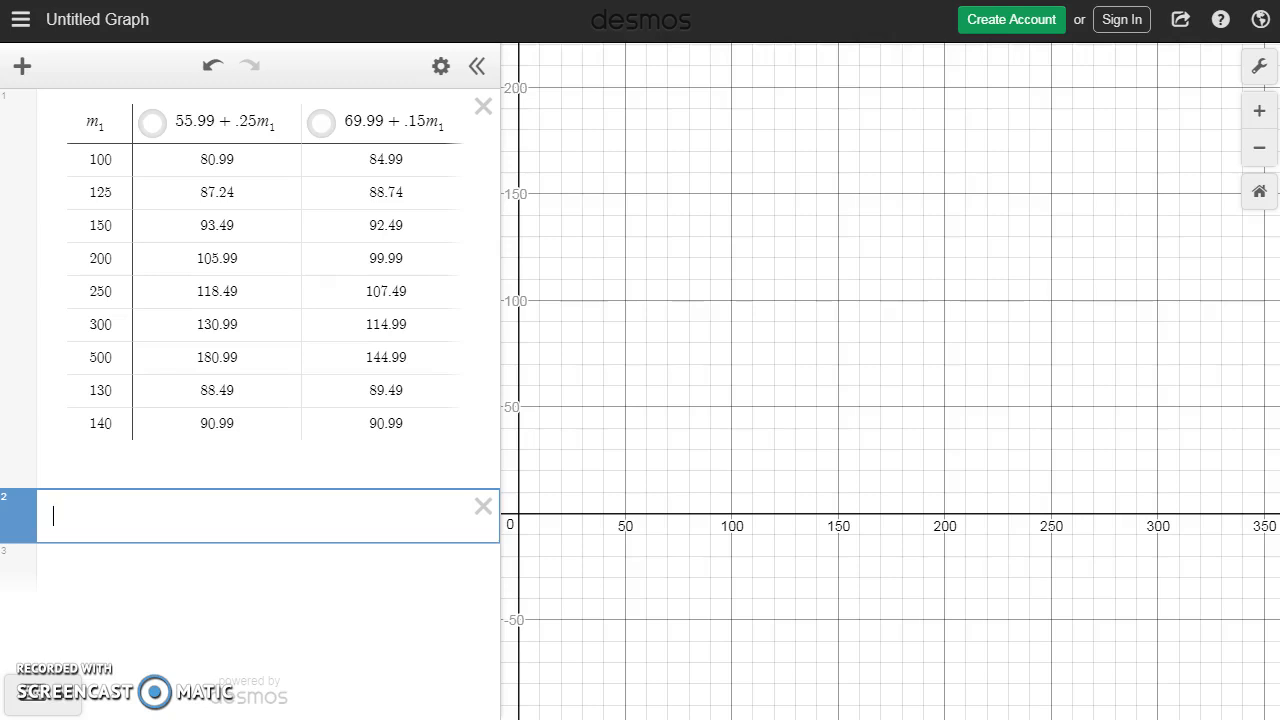
type("c")
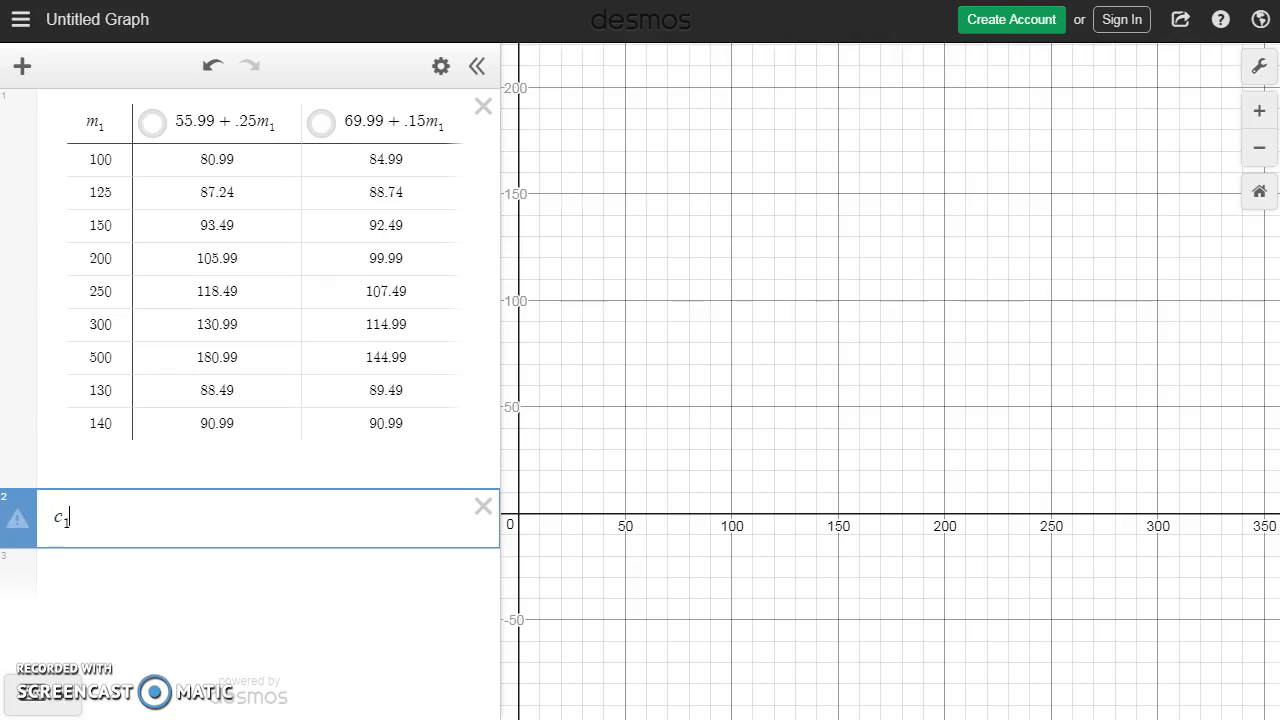
type("_1=55.9")
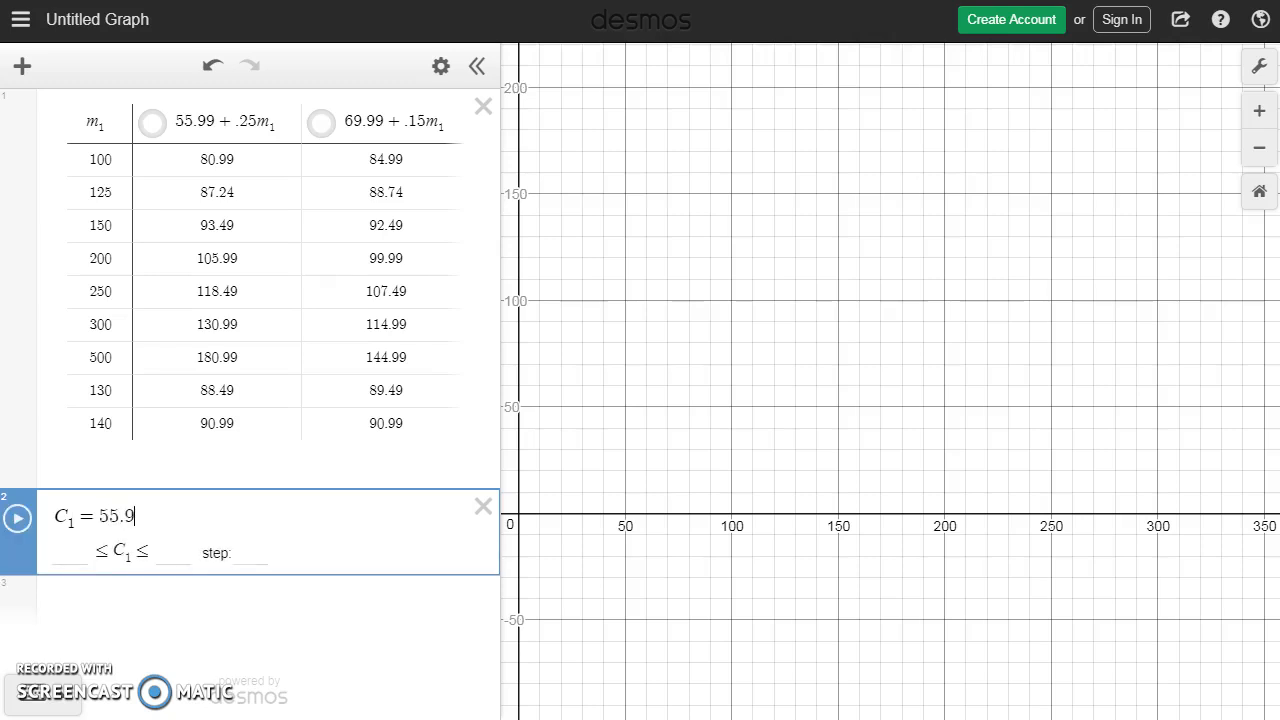
type("9+.2")
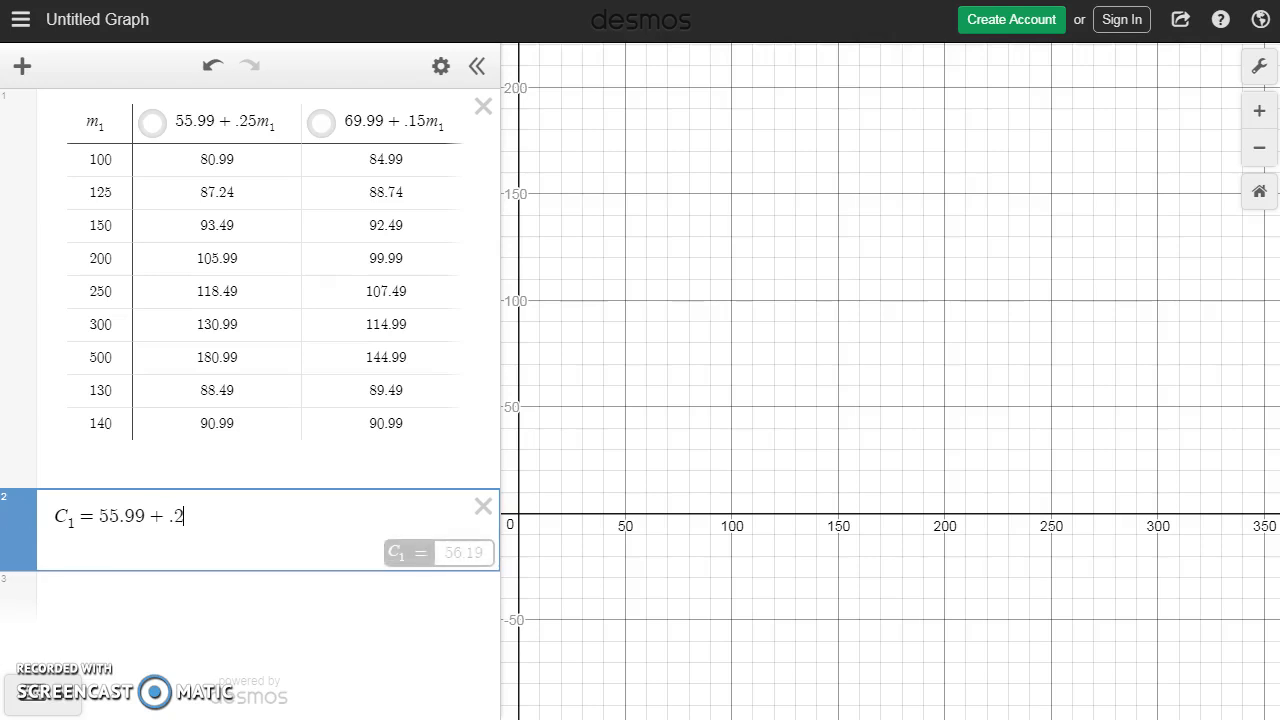
type("5m1")
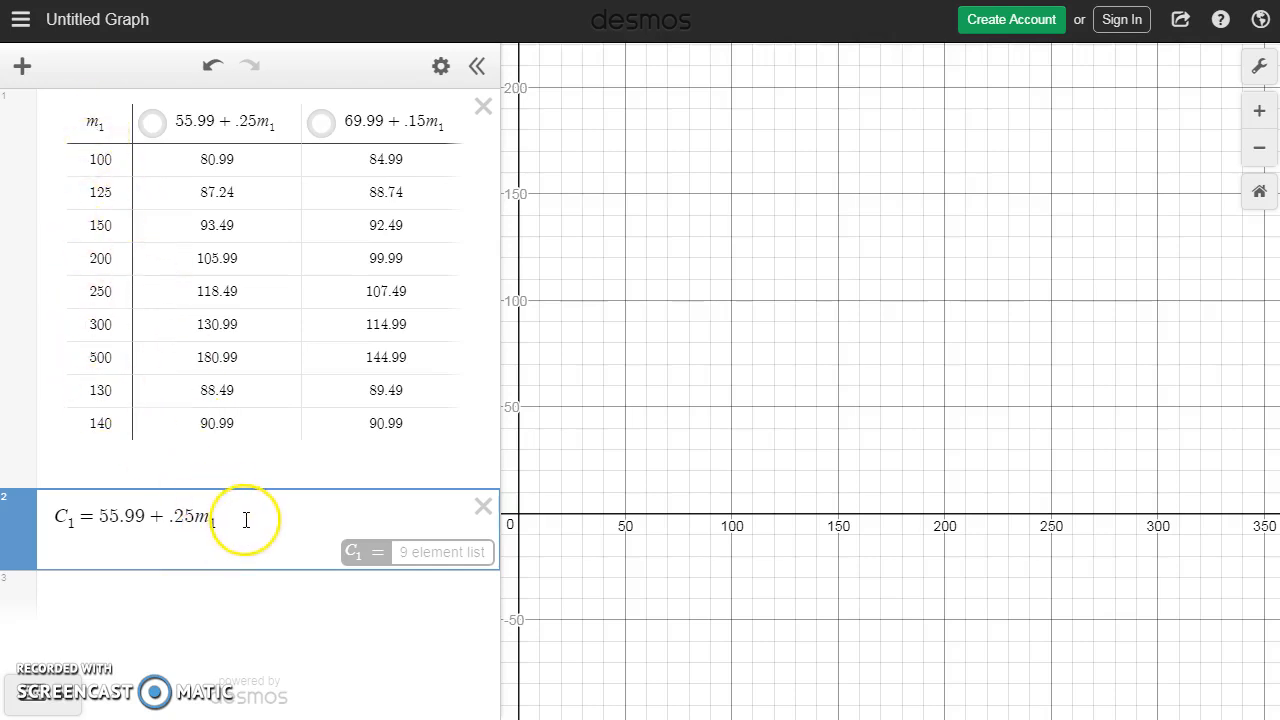
Change the subscripts of both C and m in the first plan's equation to 2 so it graphs as a line
key("BackSpace")
type("2")
left_click(72, 520)
key("BackSpace")
type("2")
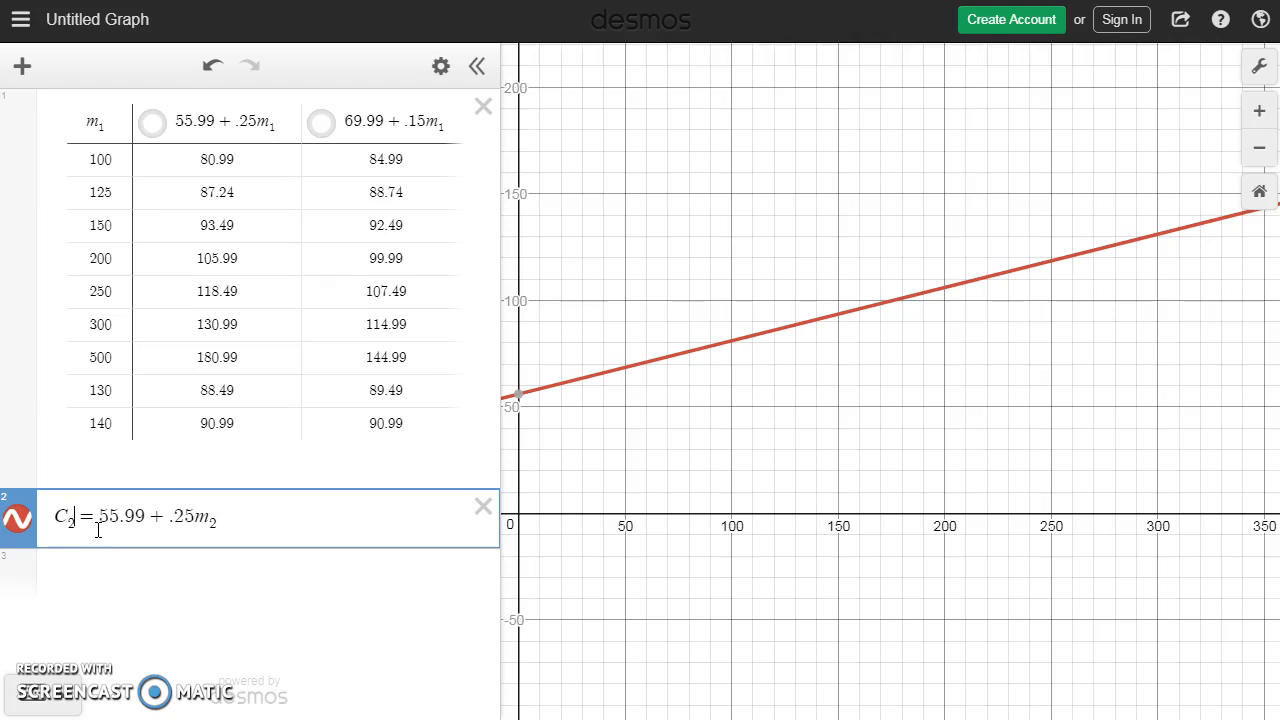
Graph the second plan's cost equation C_3 = 69.99 + .15m_3 in the next expression
left_click(98, 566)
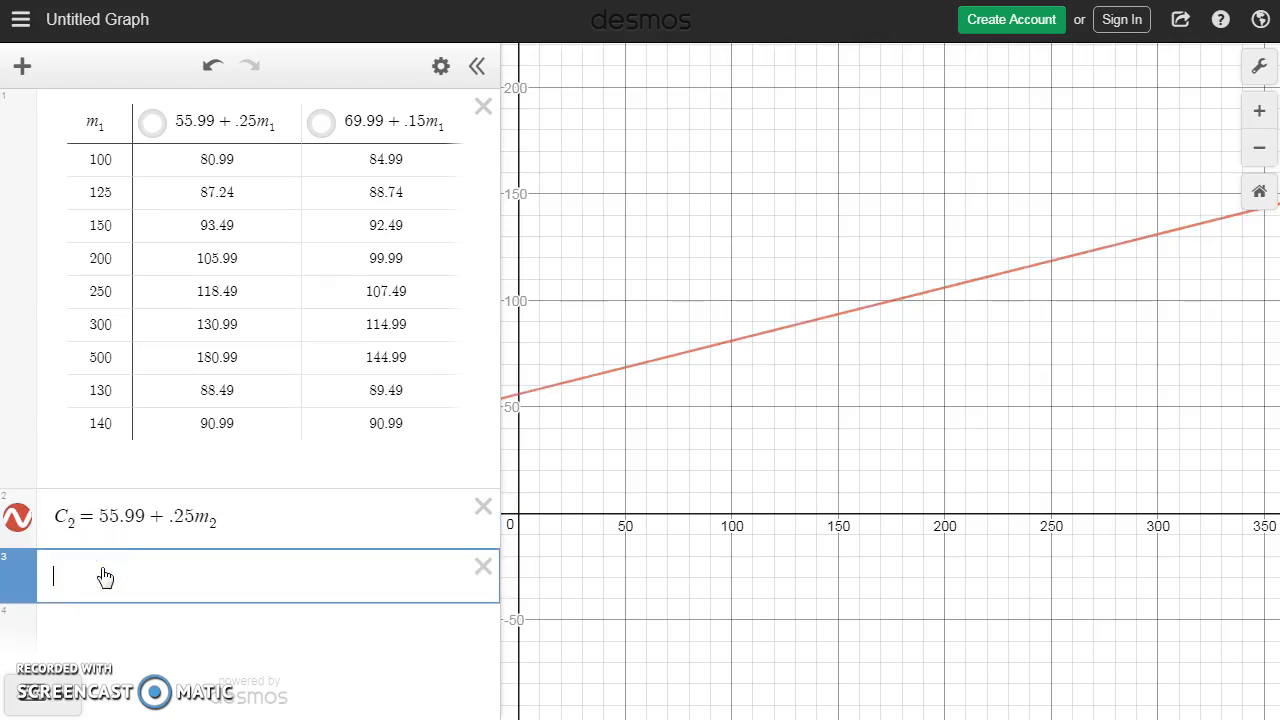
type("C3 = ")
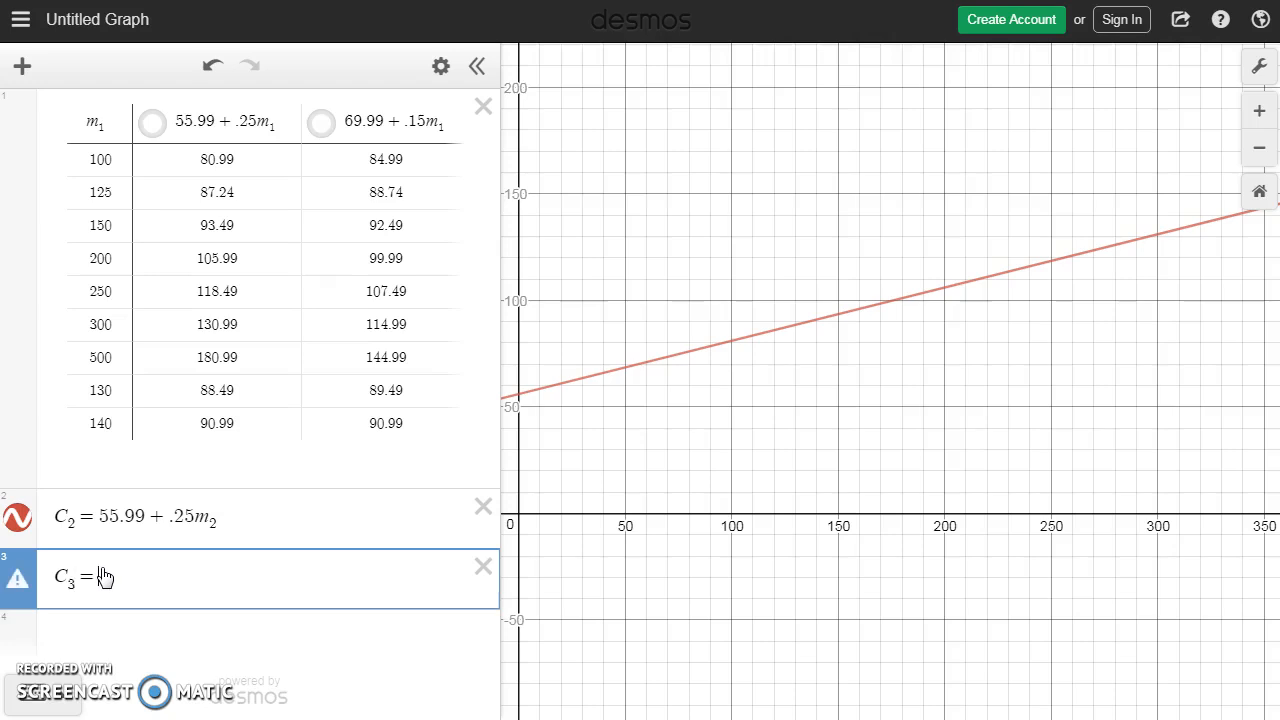
type("69.99 ")
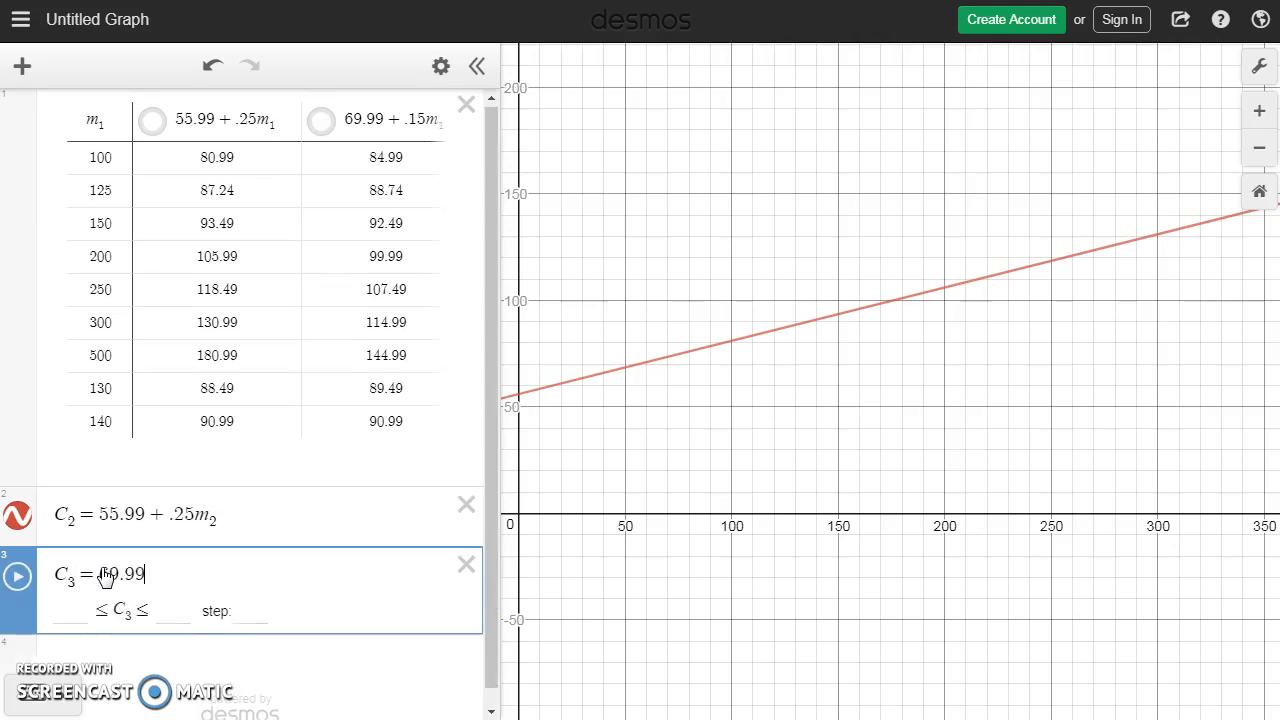
type("+ .15m3")
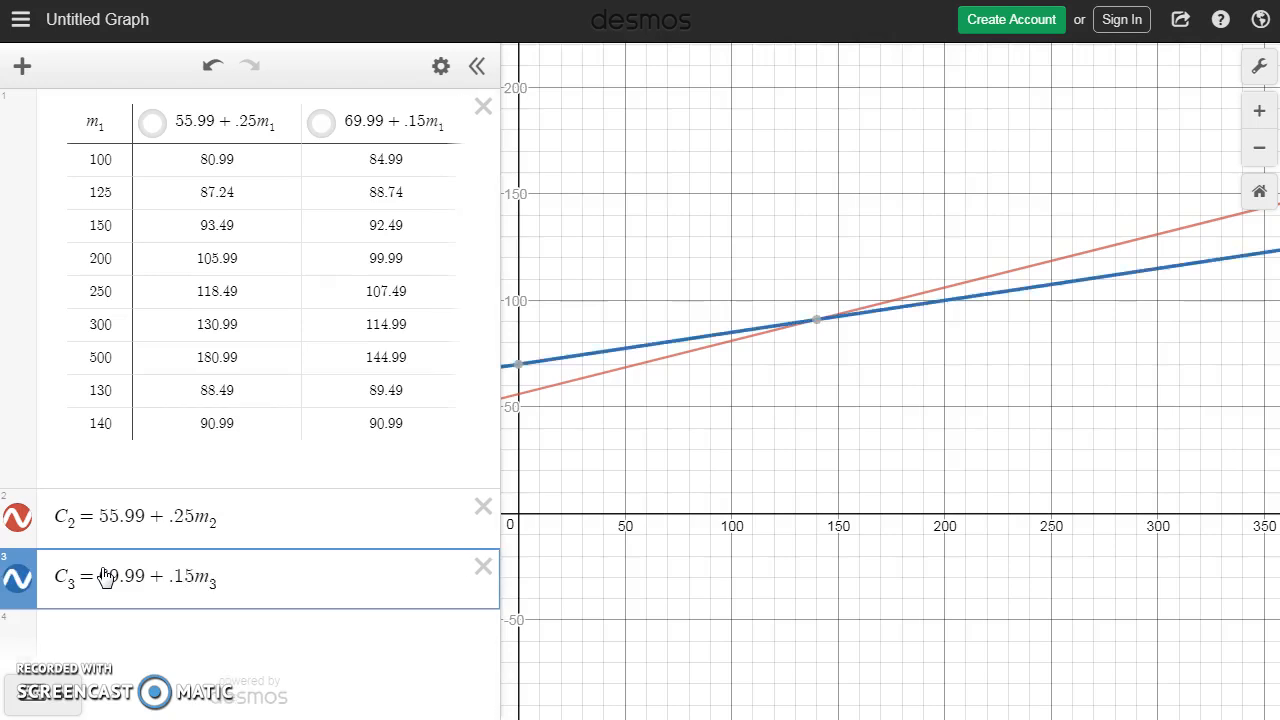
Select each cost line in turn and display the coordinates of the point where the two lines intersect
left_click_drag(651, 466, 735, 448)
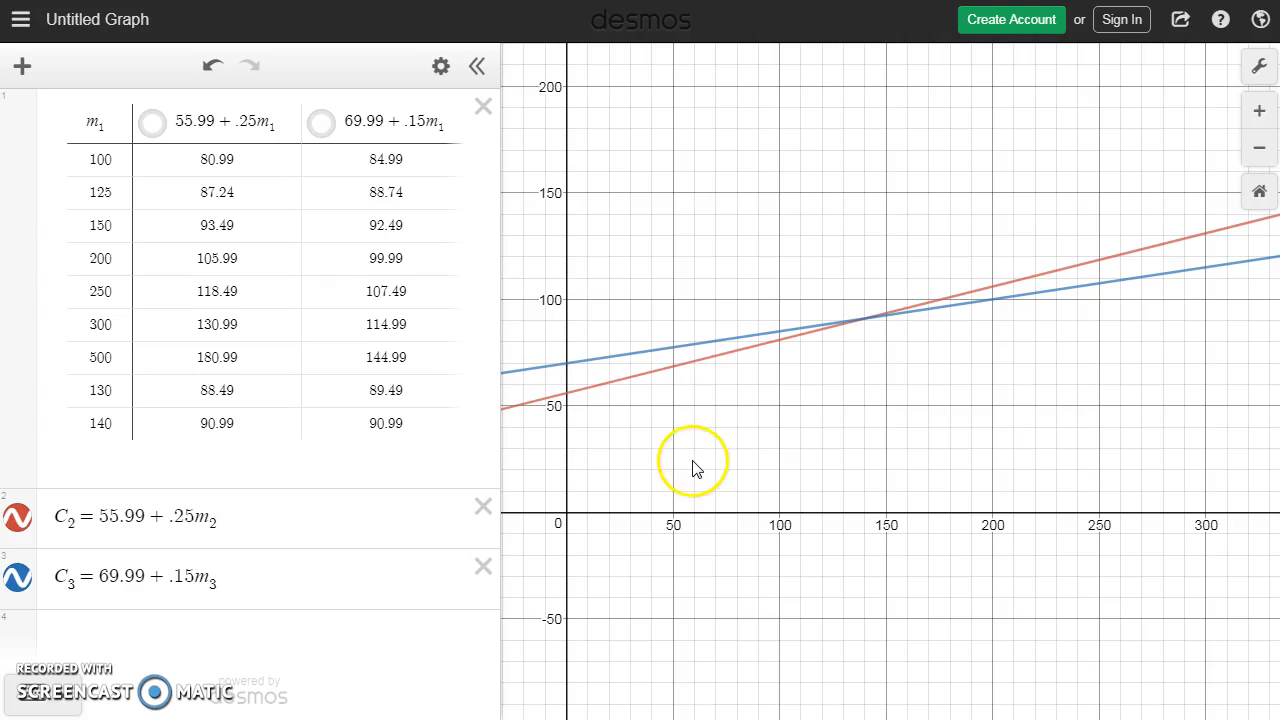
left_click(692, 368)
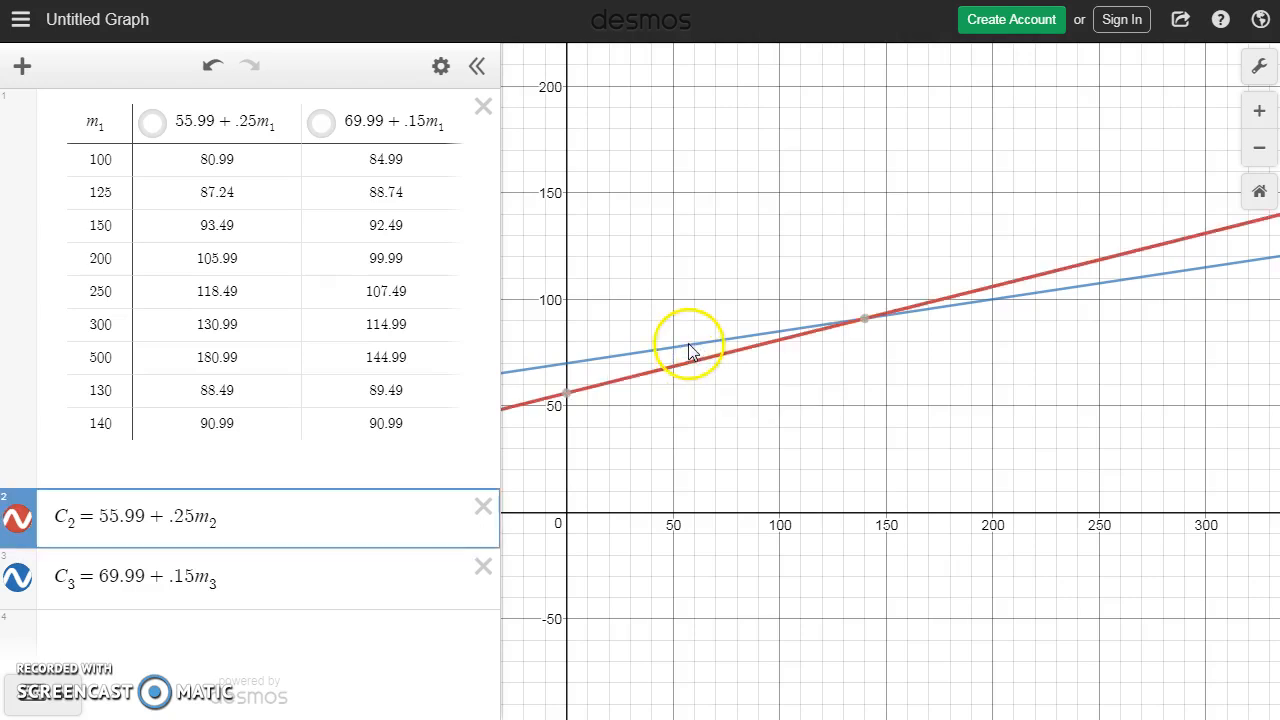
mouse_move(866, 320)
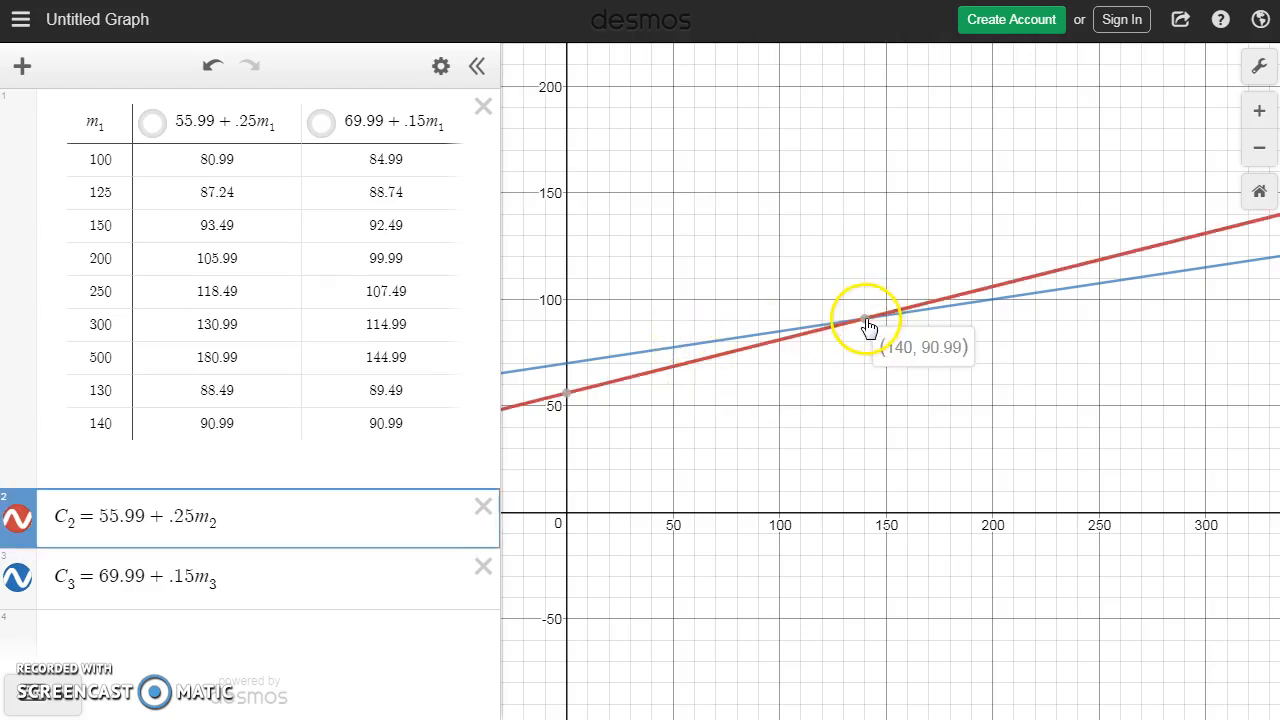
left_click(745, 341)
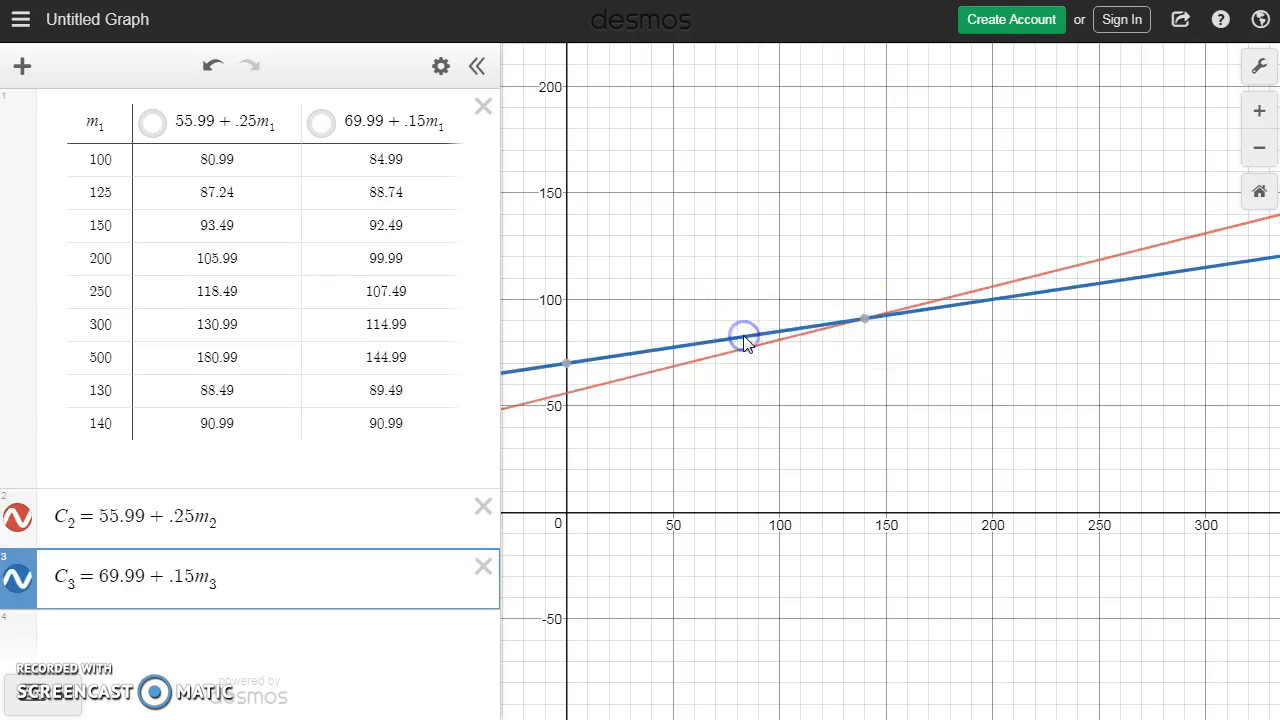
left_click(866, 338)
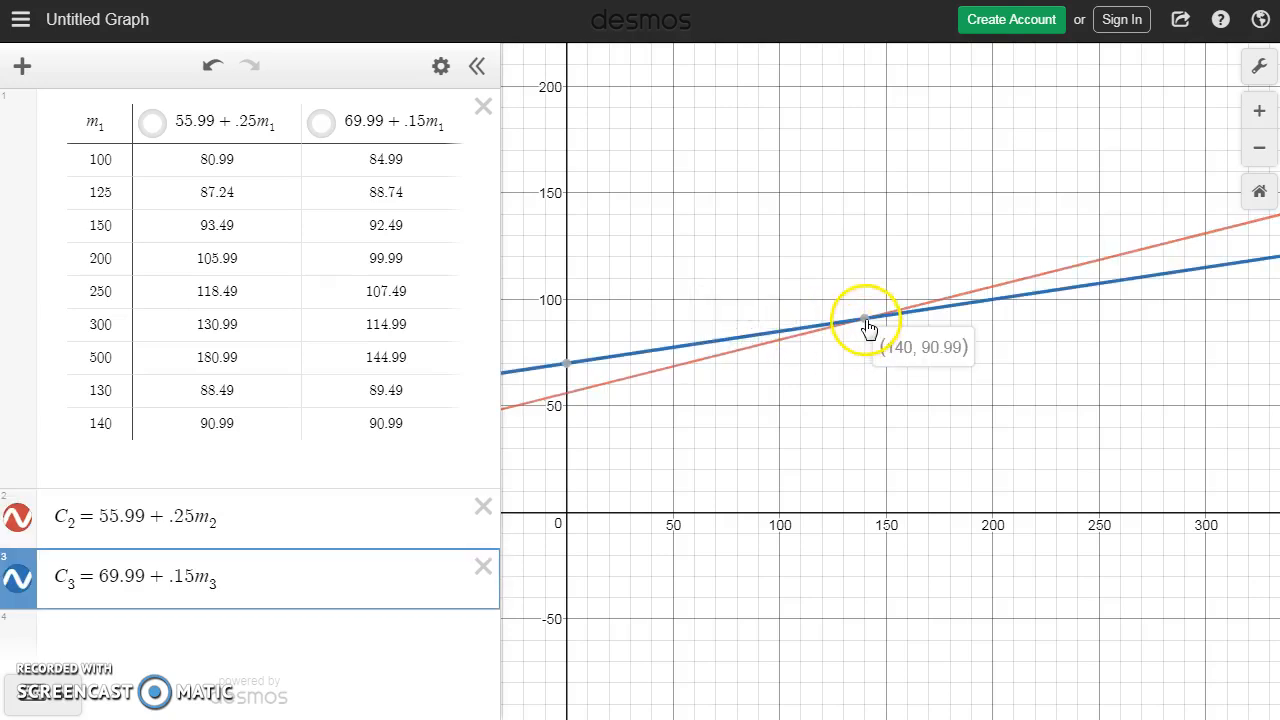
left_click(865, 324)
Switch to the e-book and read page 279
key("alt+Tab")
left_click(718, 28)
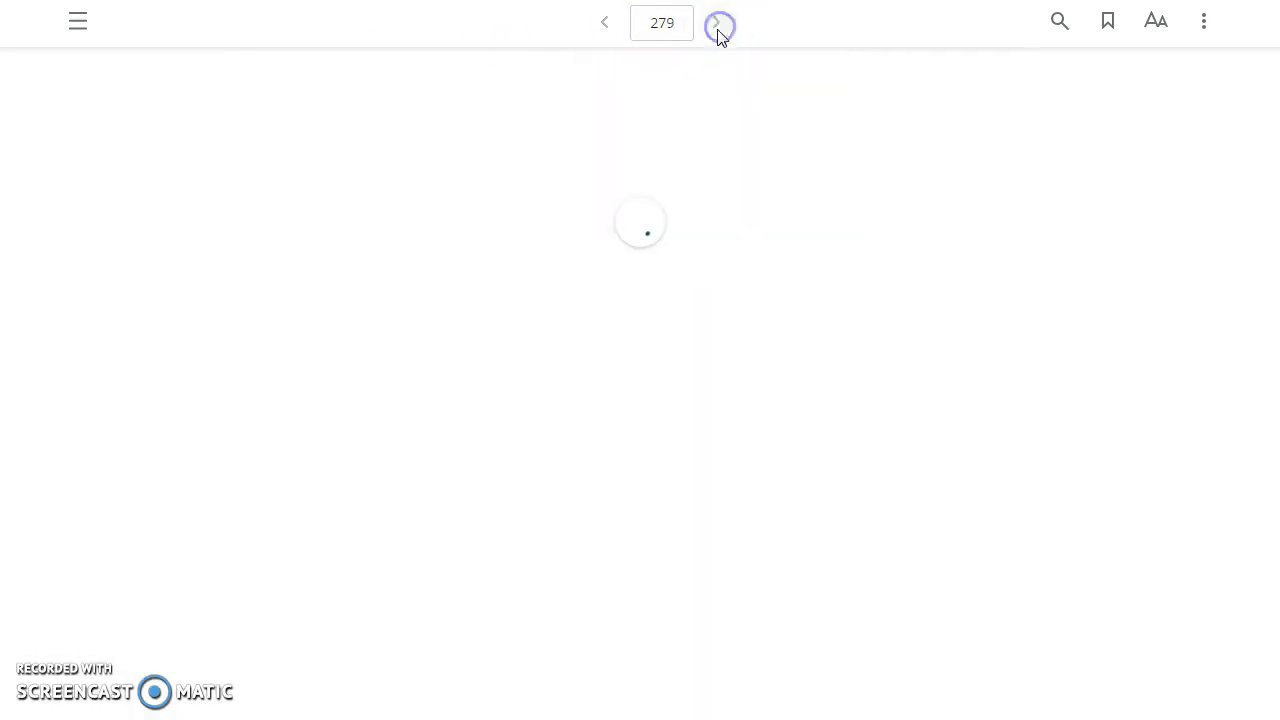
left_click_drag(1271, 112, 1250, 162)
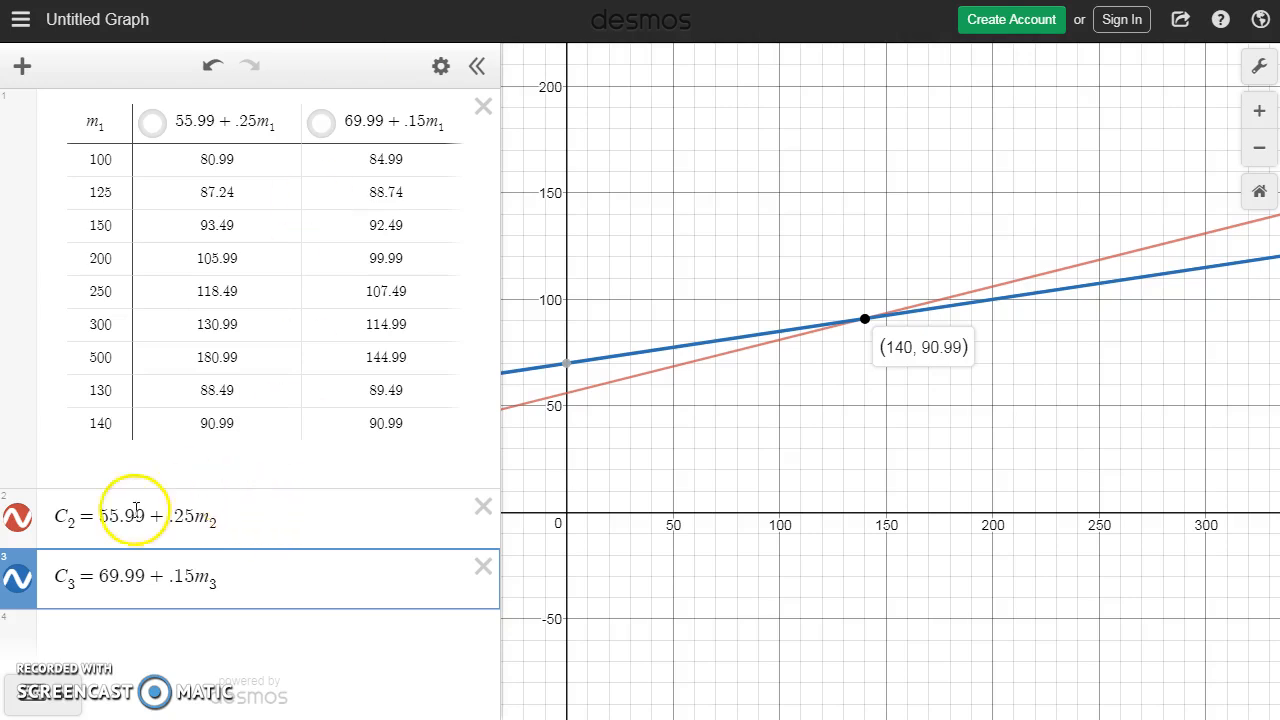
Hide both plan cost lines and graph the system y = 3x - 10 and y = 5x + 14 in new expressions
left_click(17, 517)
left_click(17, 578)
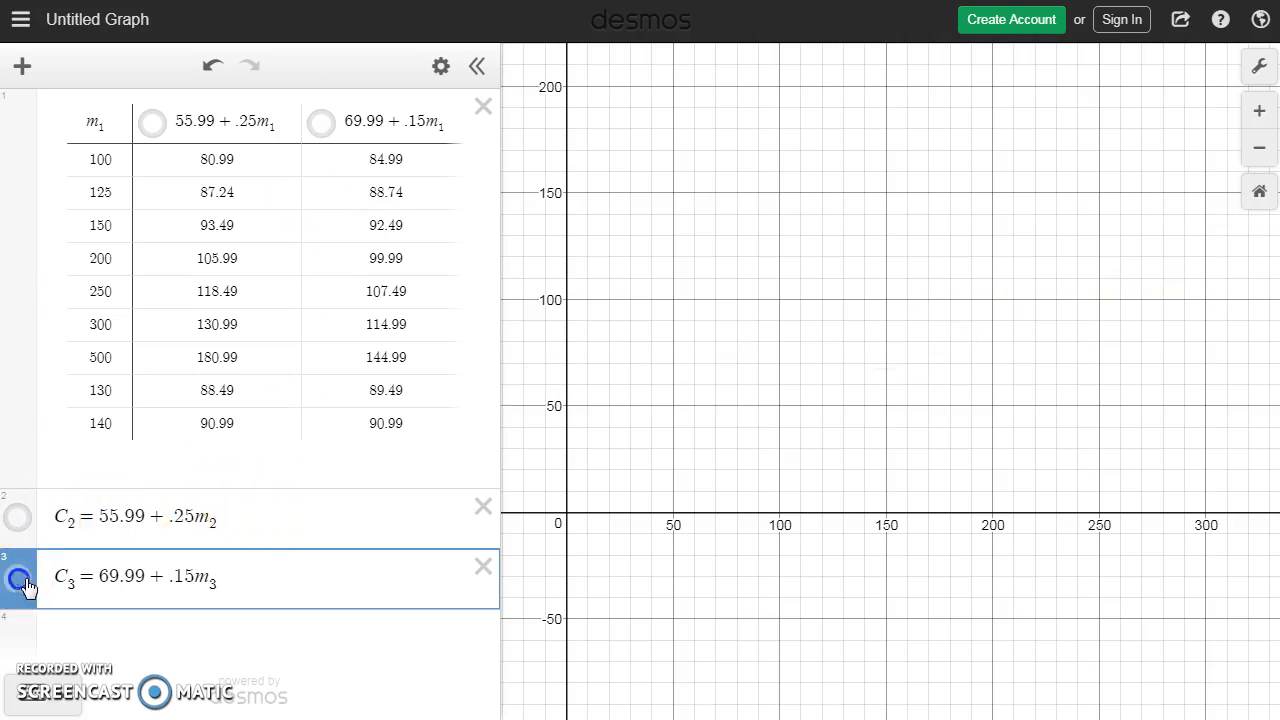
left_click(172, 628)
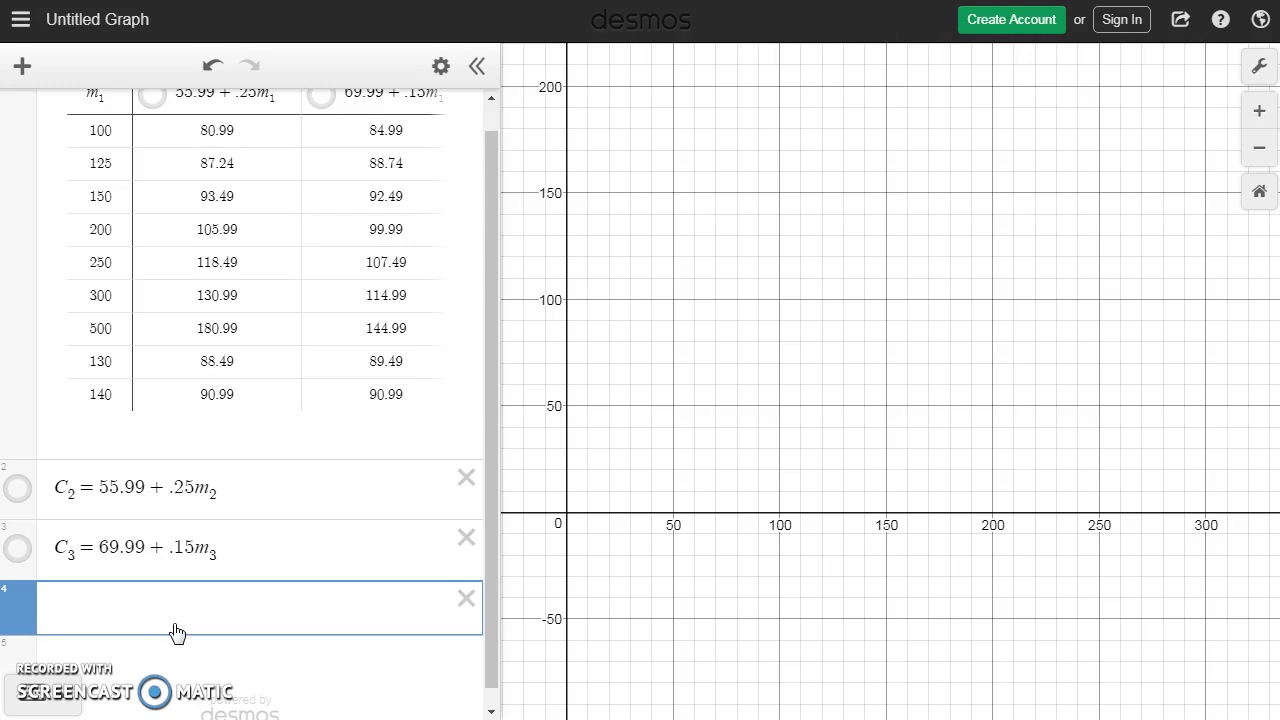
type("y=3x-10")
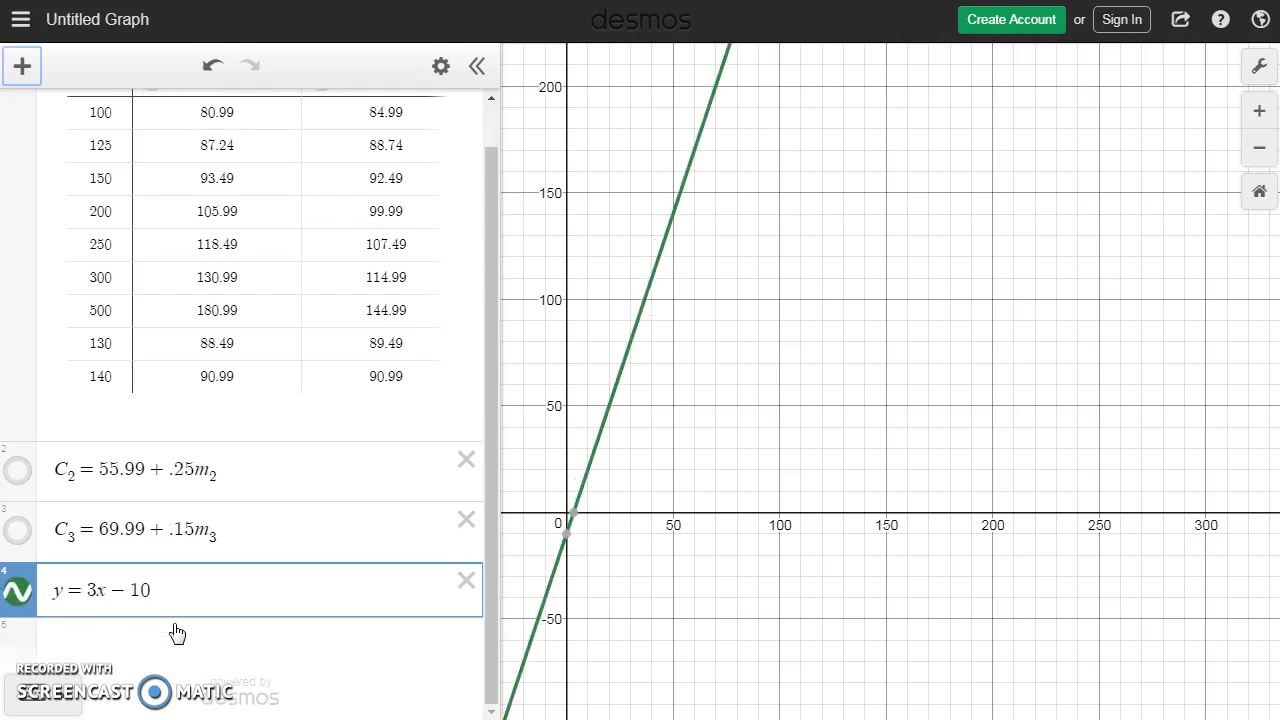
left_click(177, 633)
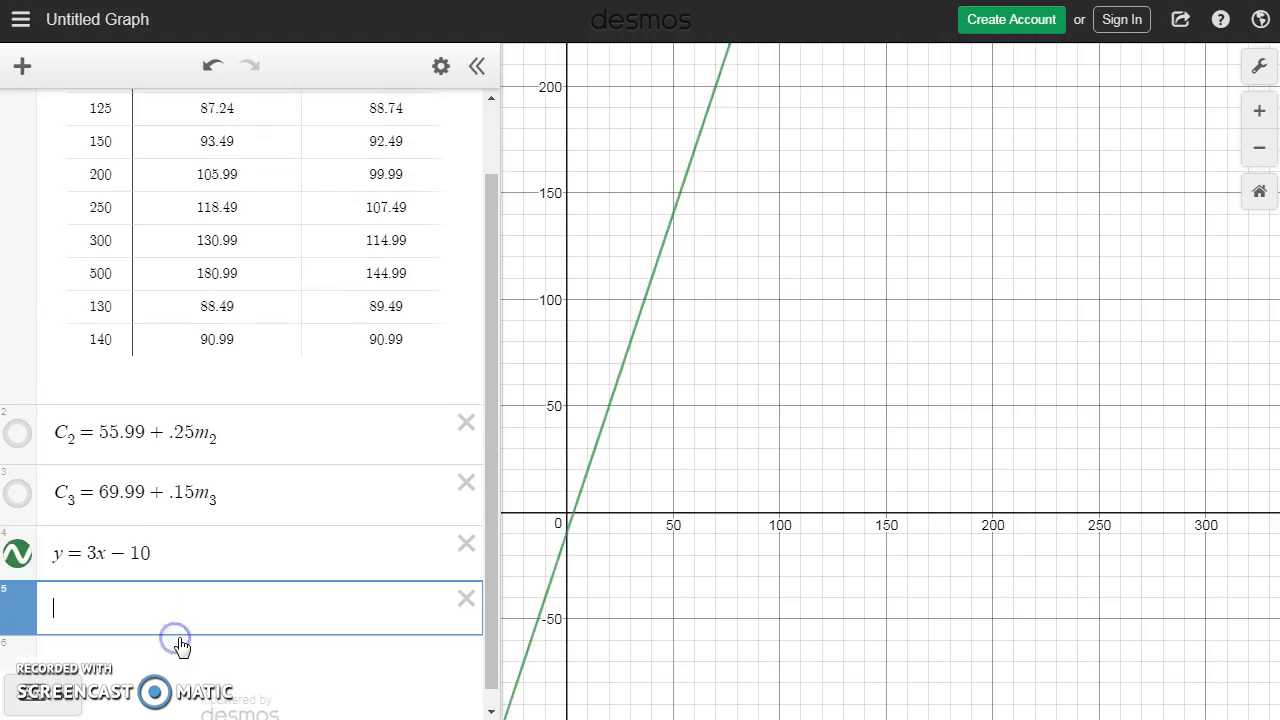
type("y=5x+14")
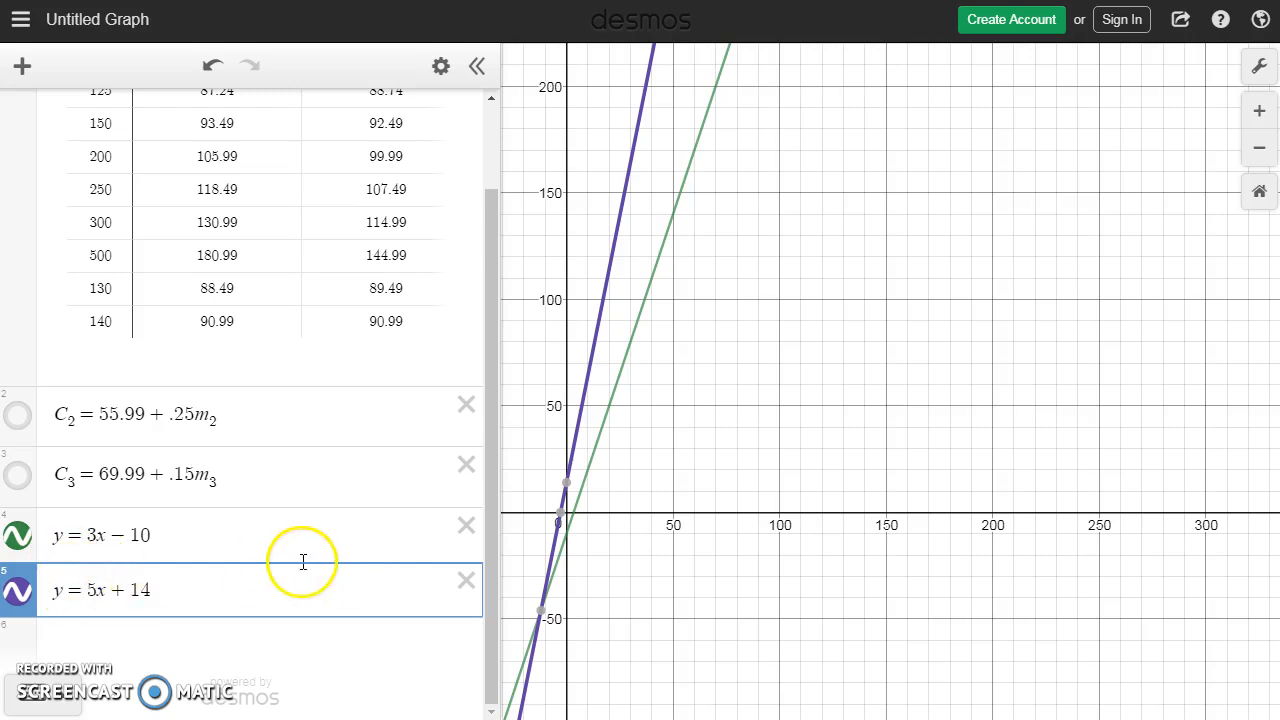
Examine the intersection of the two lines and the x- and y-intercepts of y = 5x + 14
left_click_drag(643, 583, 865, 495)
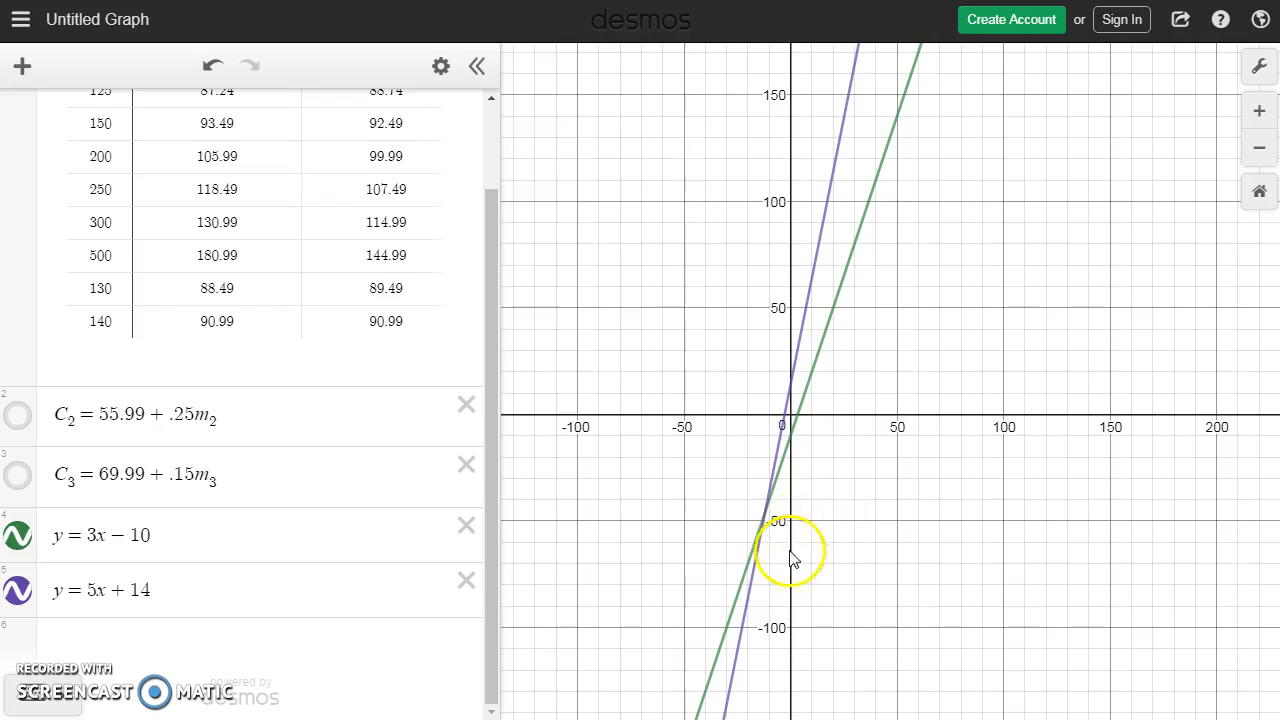
left_click(751, 581)
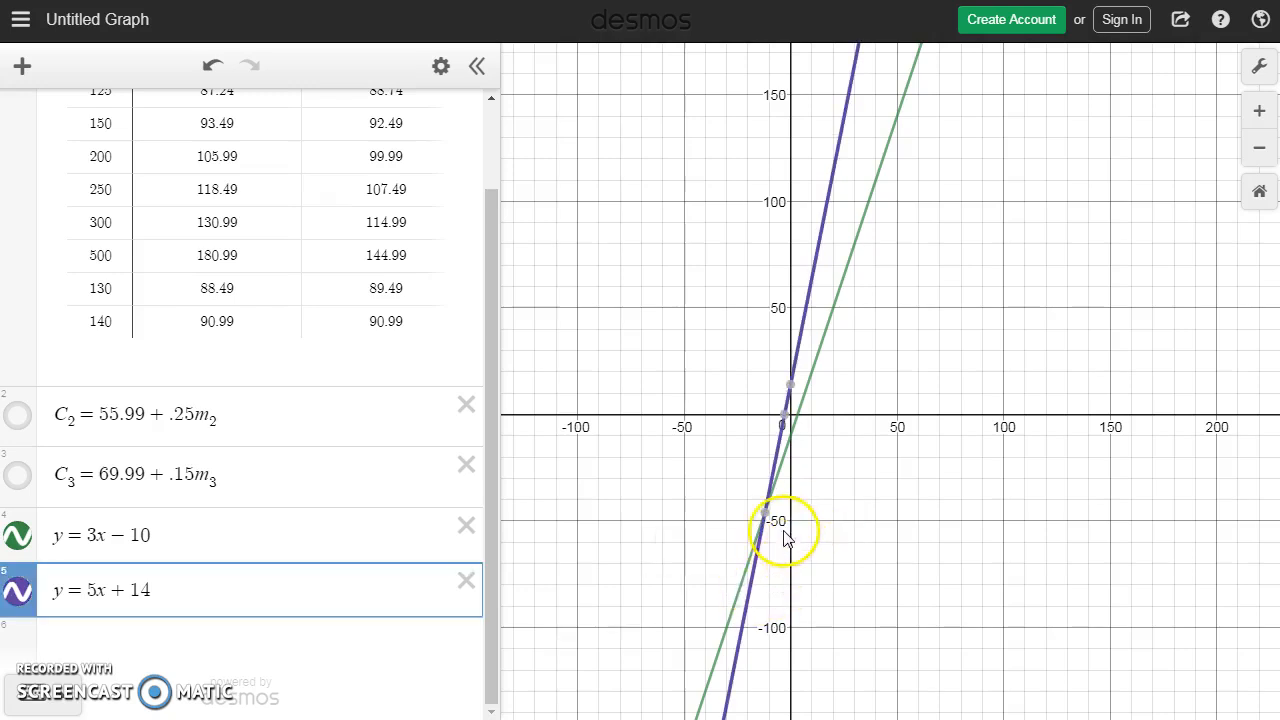
mouse_move(766, 522)
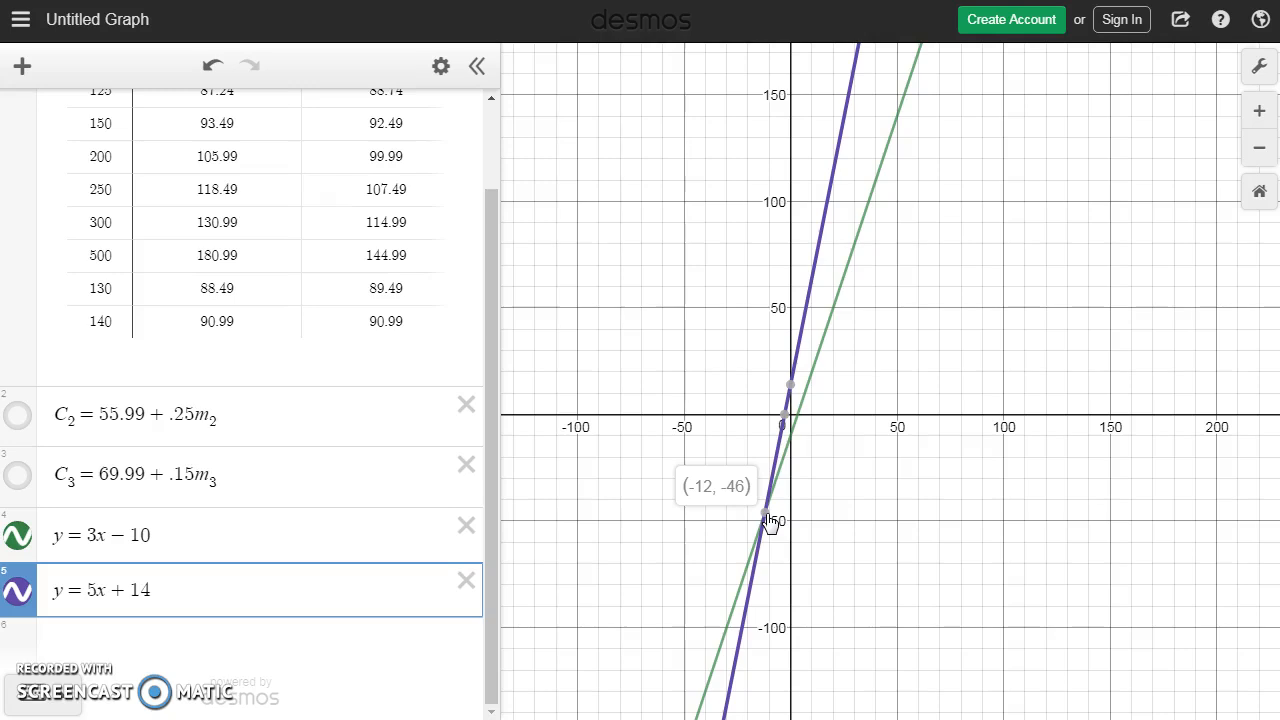
left_click(785, 415)
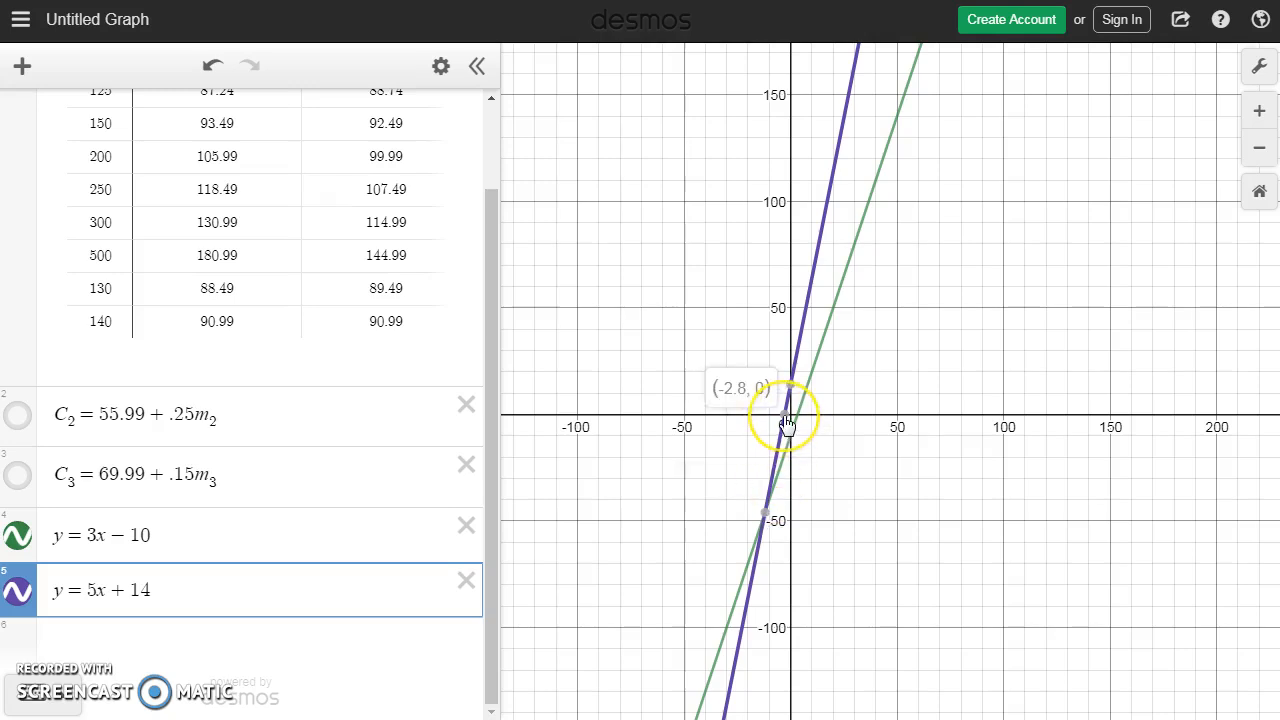
left_click(791, 389)
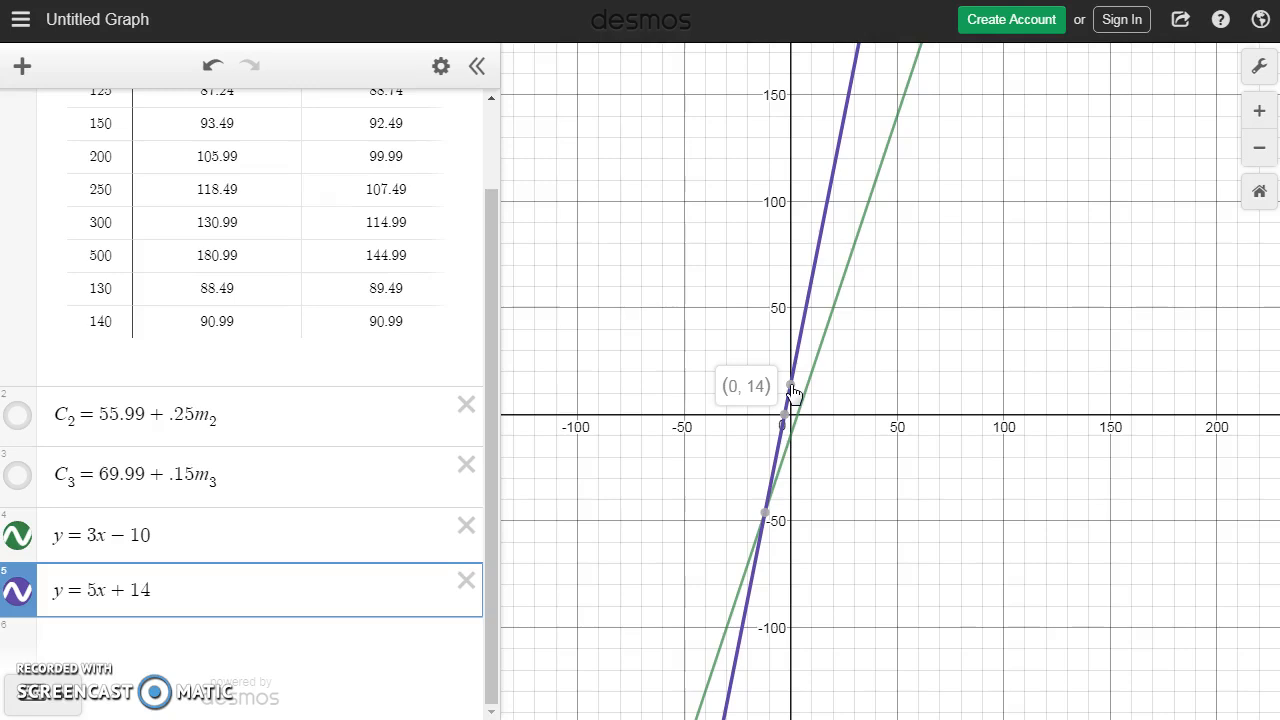
left_click(765, 514)
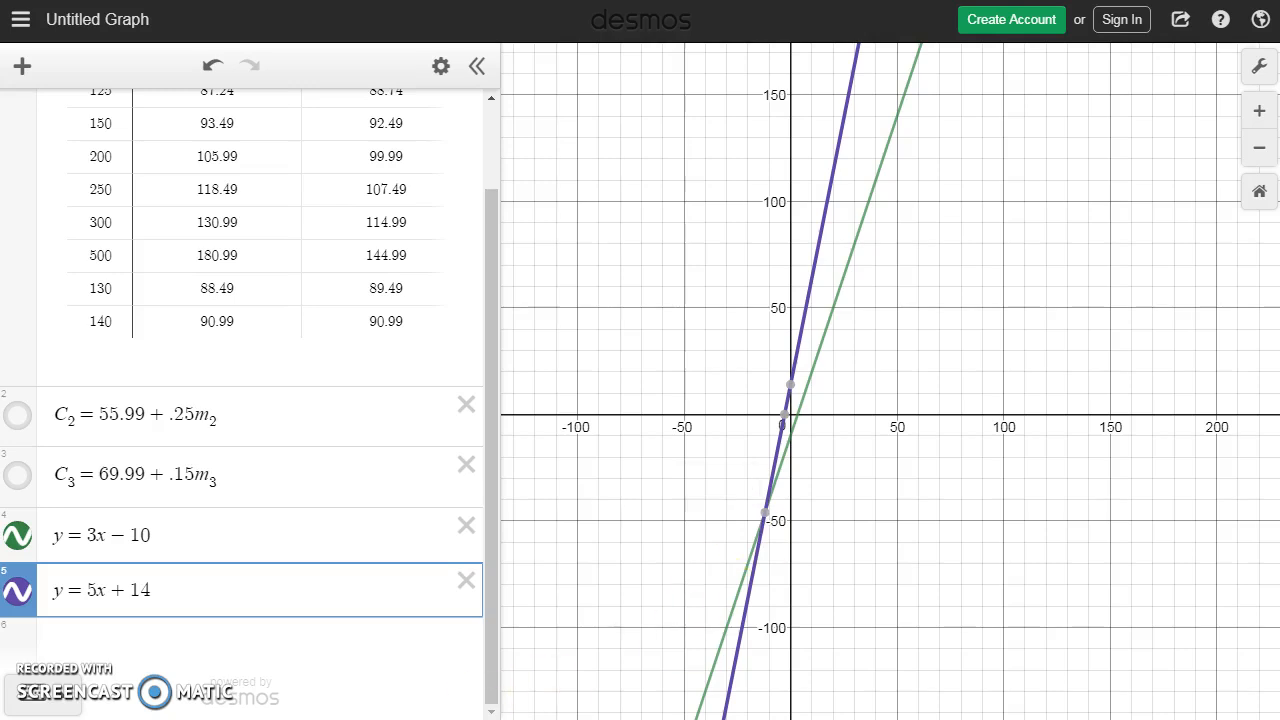
Switch to the e-book and read problem 10 on page 281
key("alt+Tab")
left_click(717, 26)
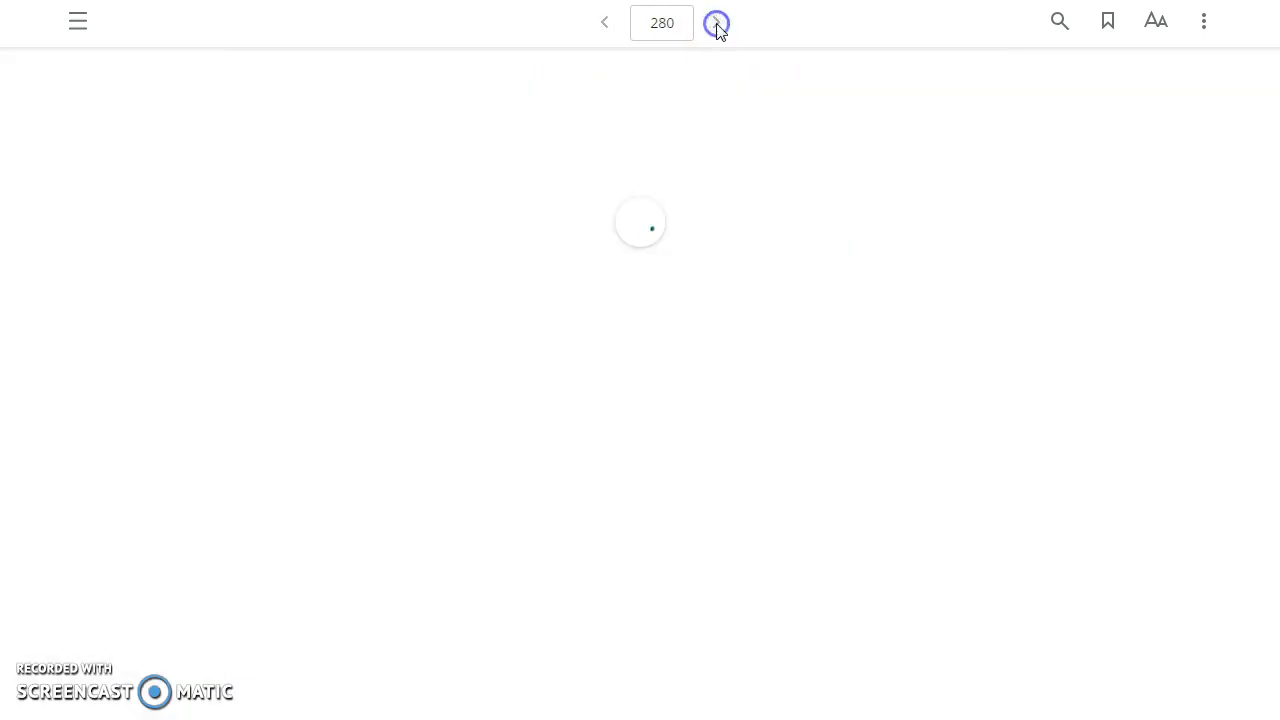
left_click(717, 26)
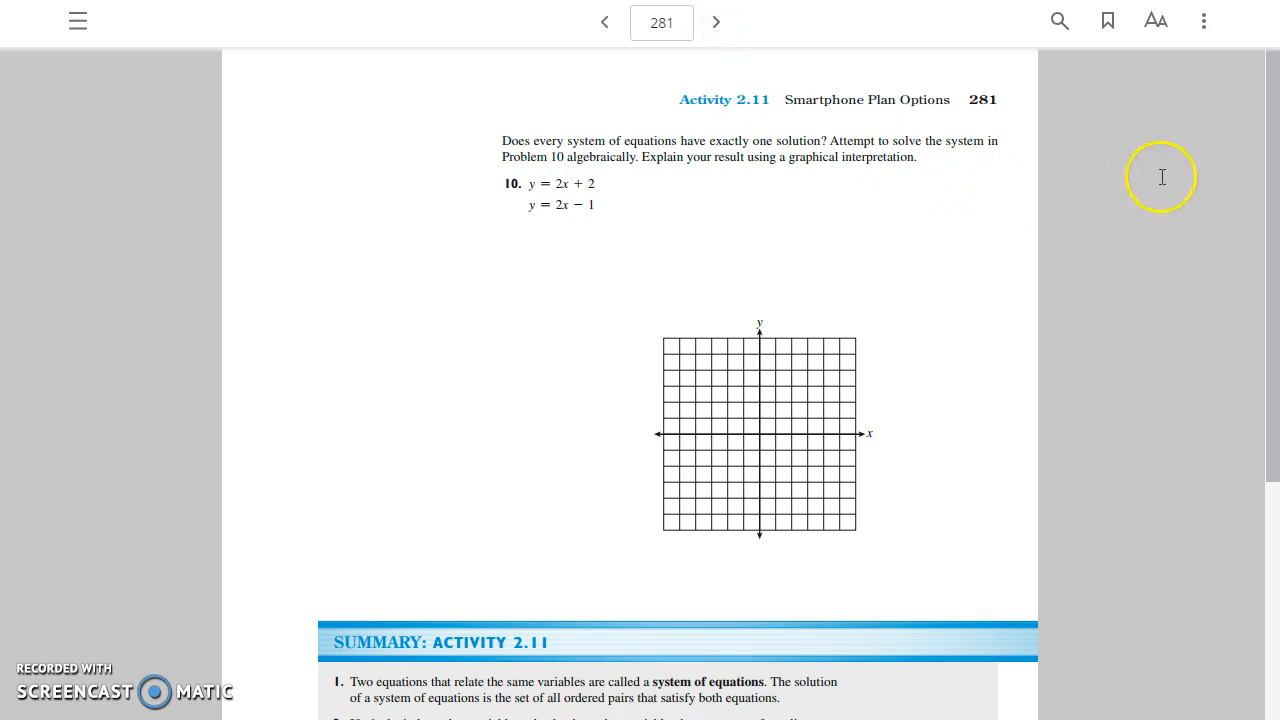
left_click_drag(1267, 152, 1263, 171)
left_click(1128, 255)
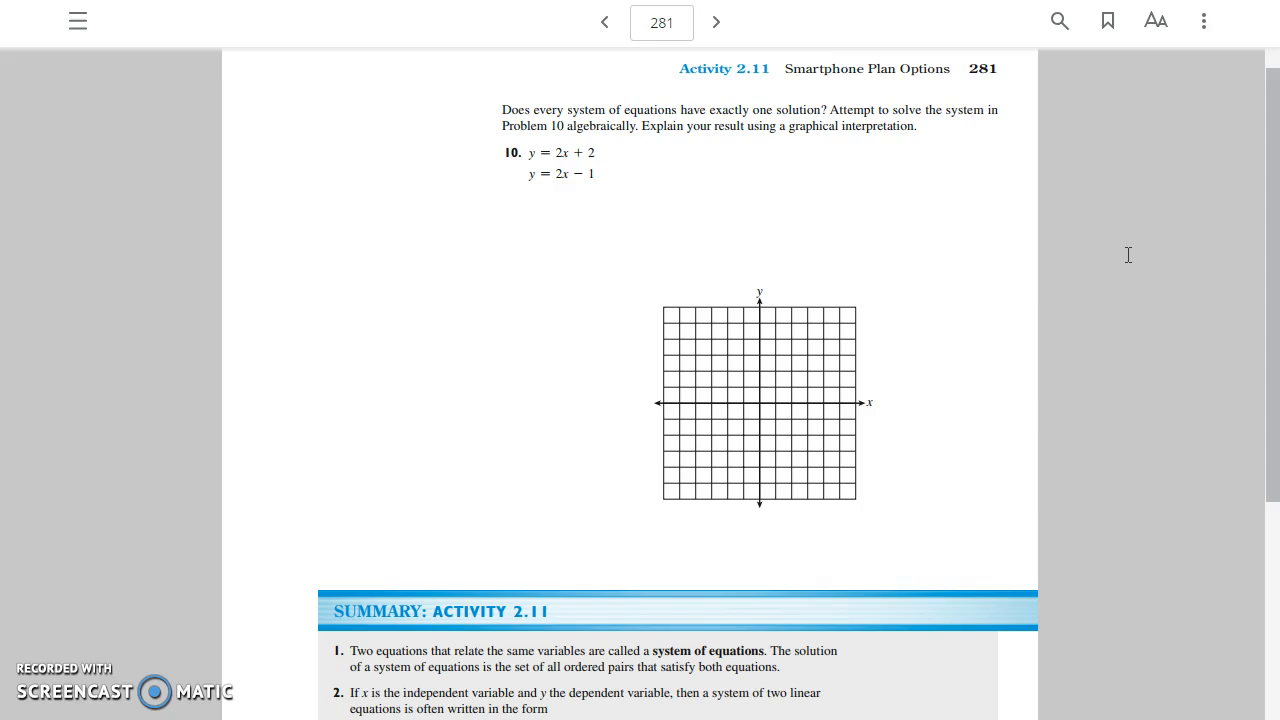
Switch back to the Desmos graph and hide the lines y = 3x - 10 and y = 5x + 14
left_click(868, 140)
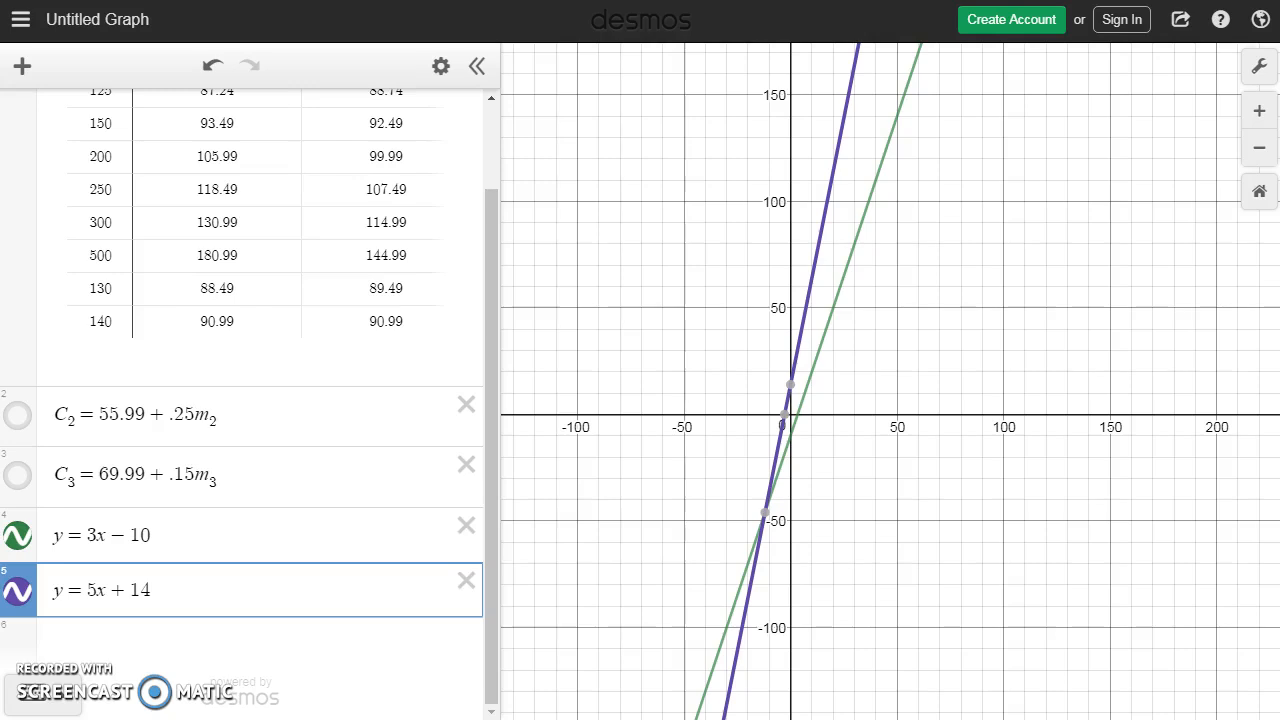
left_click(18, 535)
left_click(18, 591)
Graph the system y = 2x + 2 and y = 2x - 1 in two new expressions
left_click(124, 641)
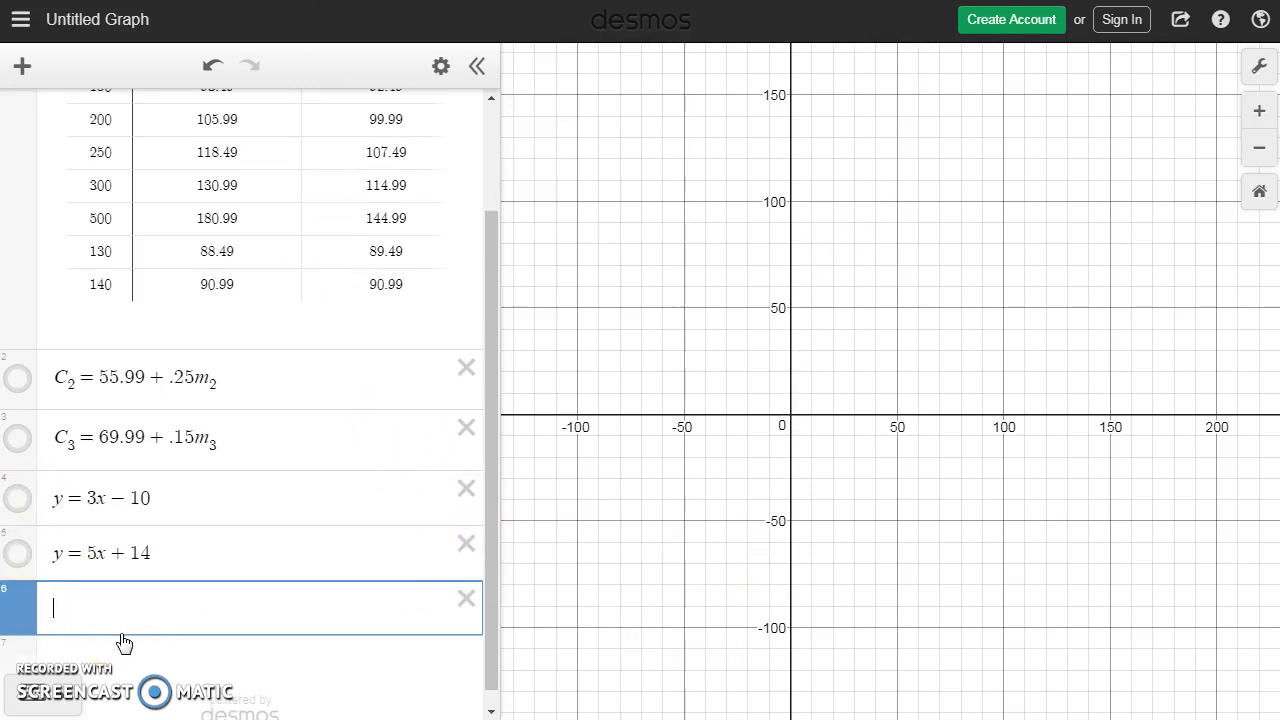
type("y=2x+2")
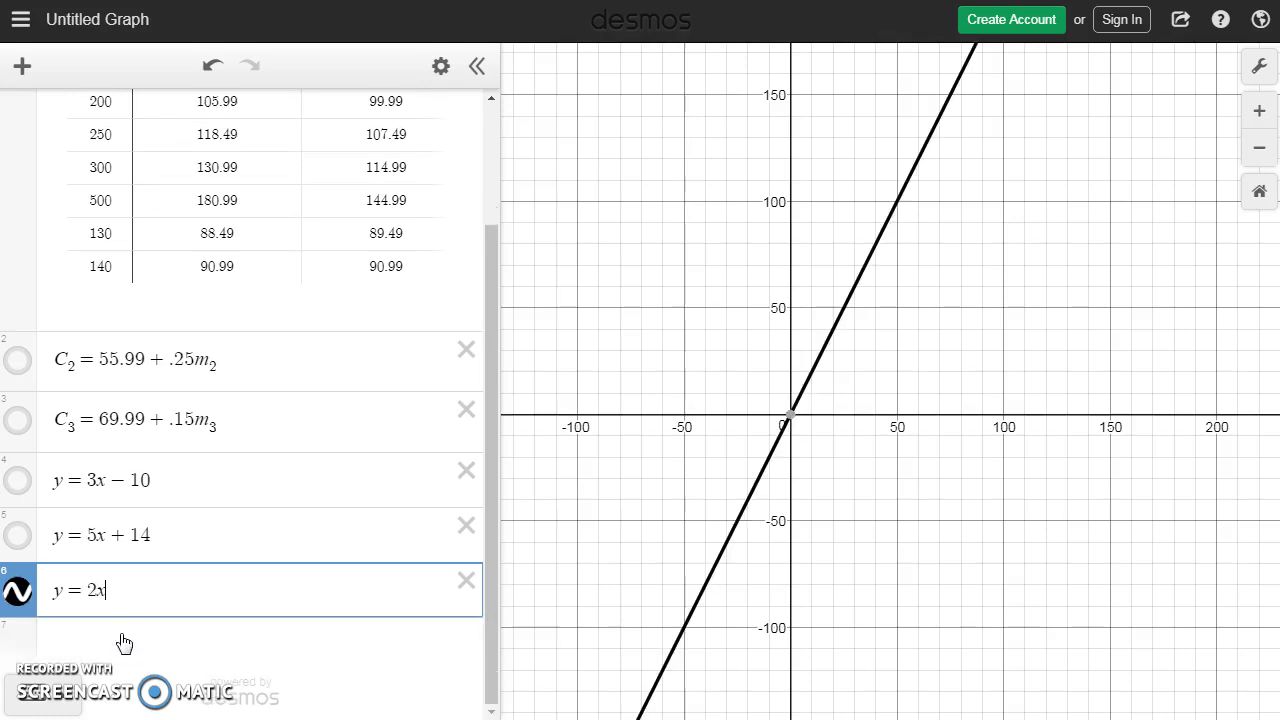
left_click(124, 641)
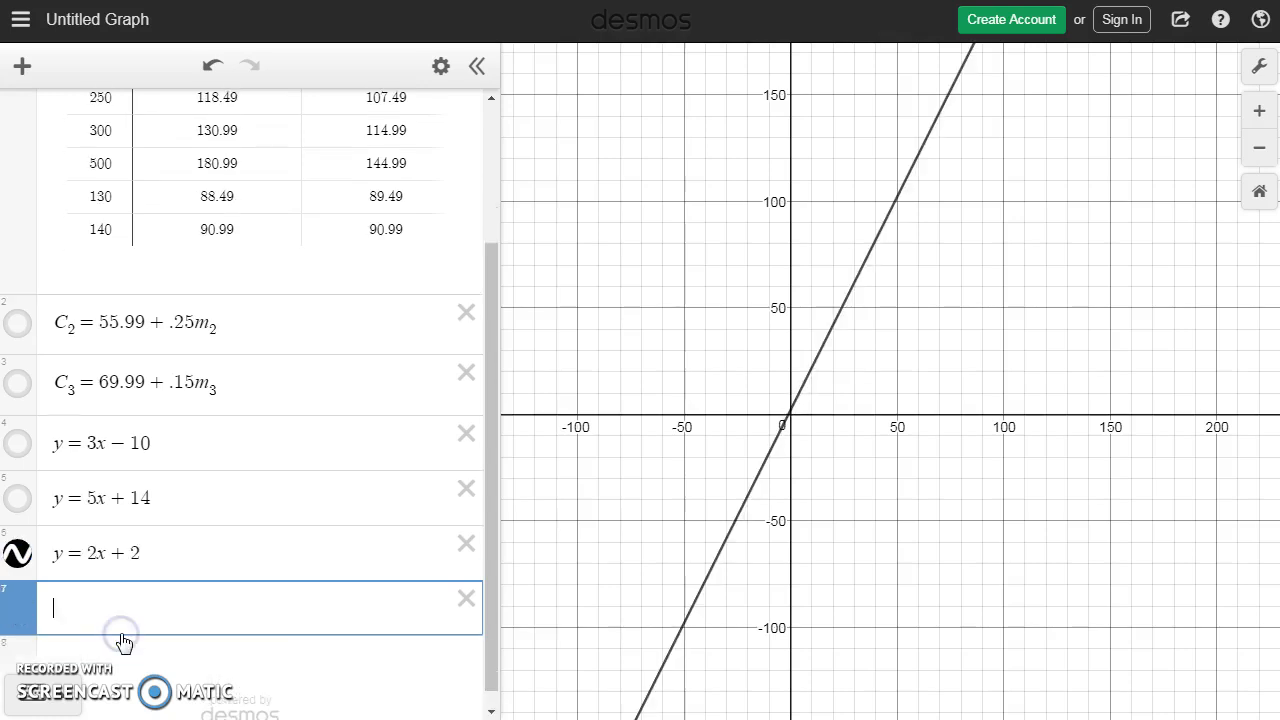
type("y=2x-")
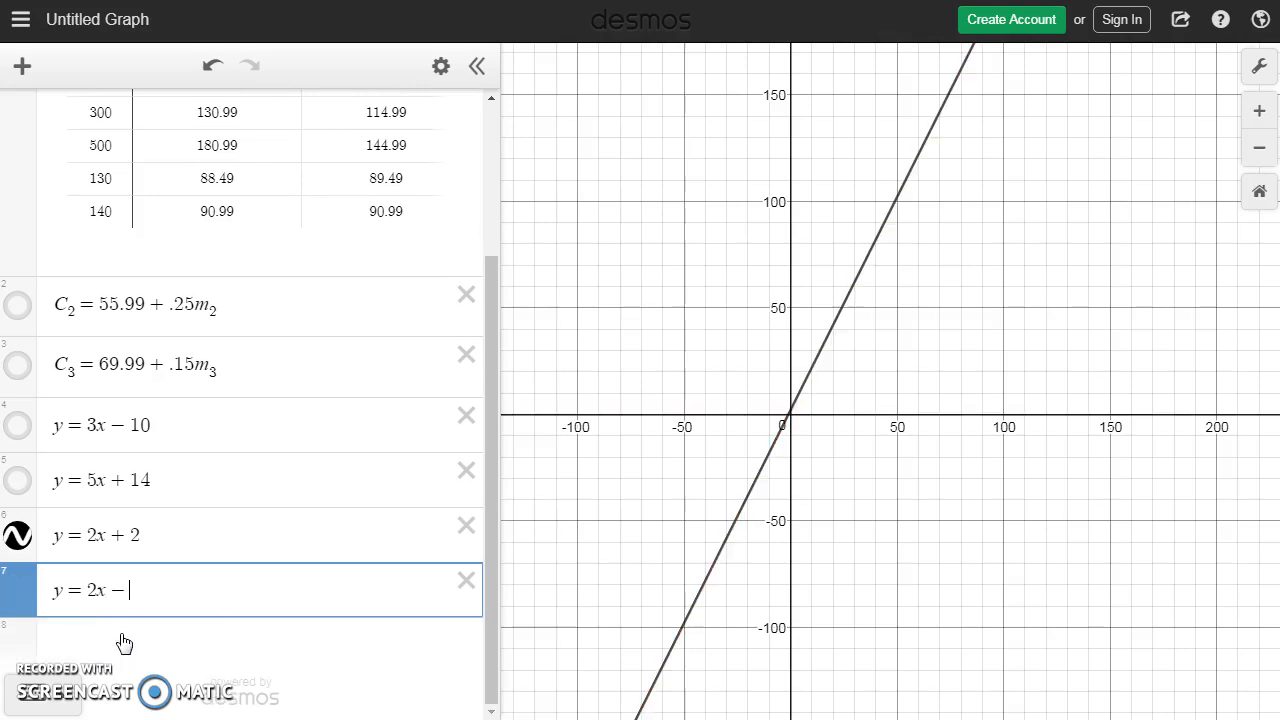
type("1")
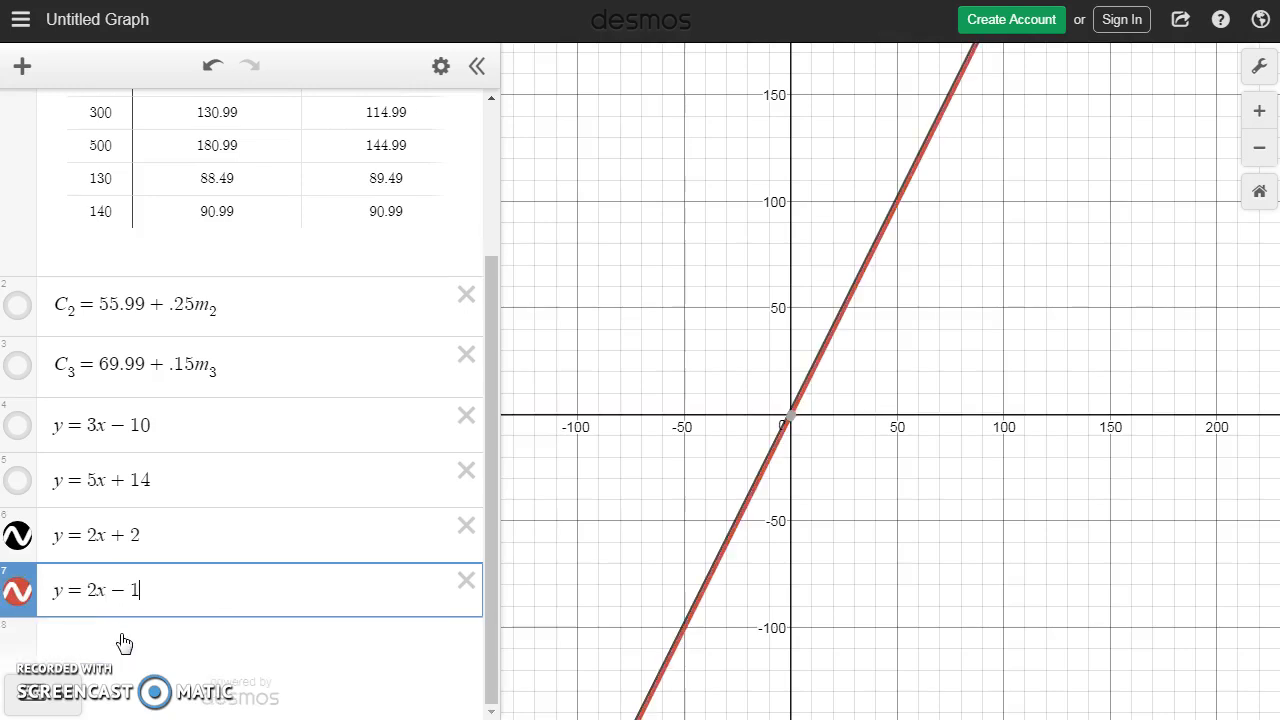
Examine the lines y = 2x + 2 and y = 2x - 1 up close around the origin for any intersection
left_click(790, 432)
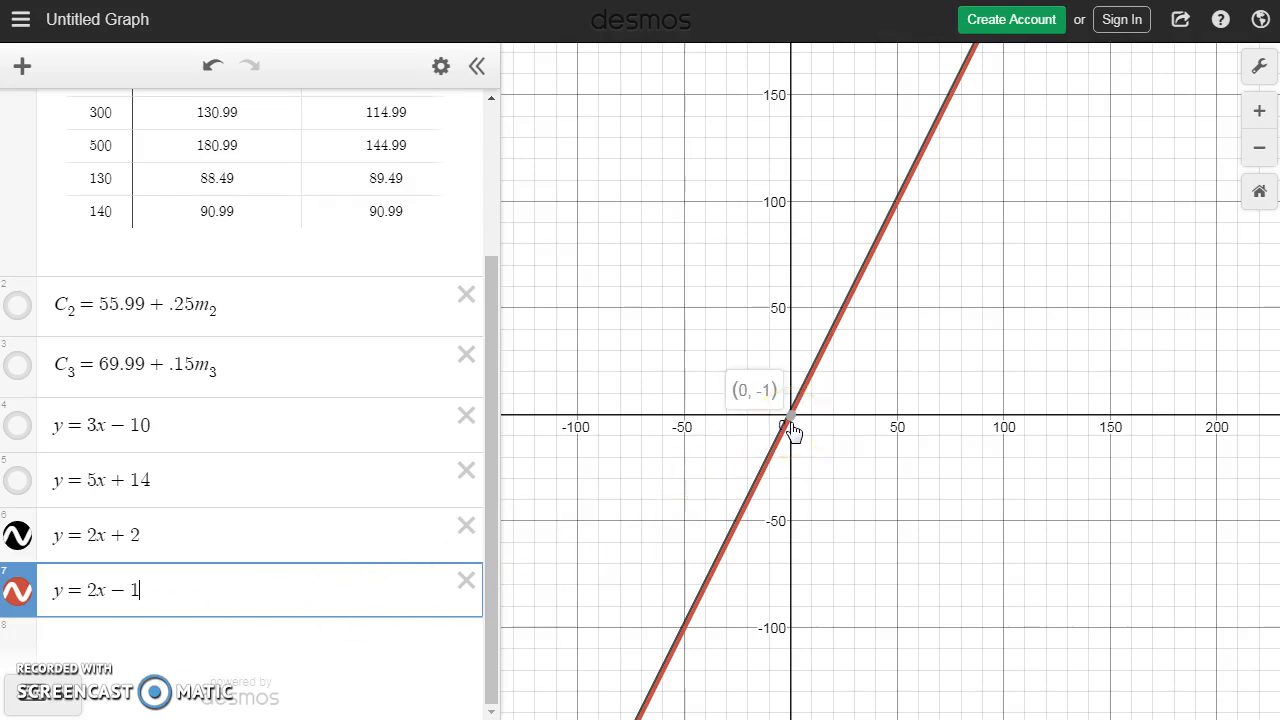
scroll(792, 432, "up", 5)
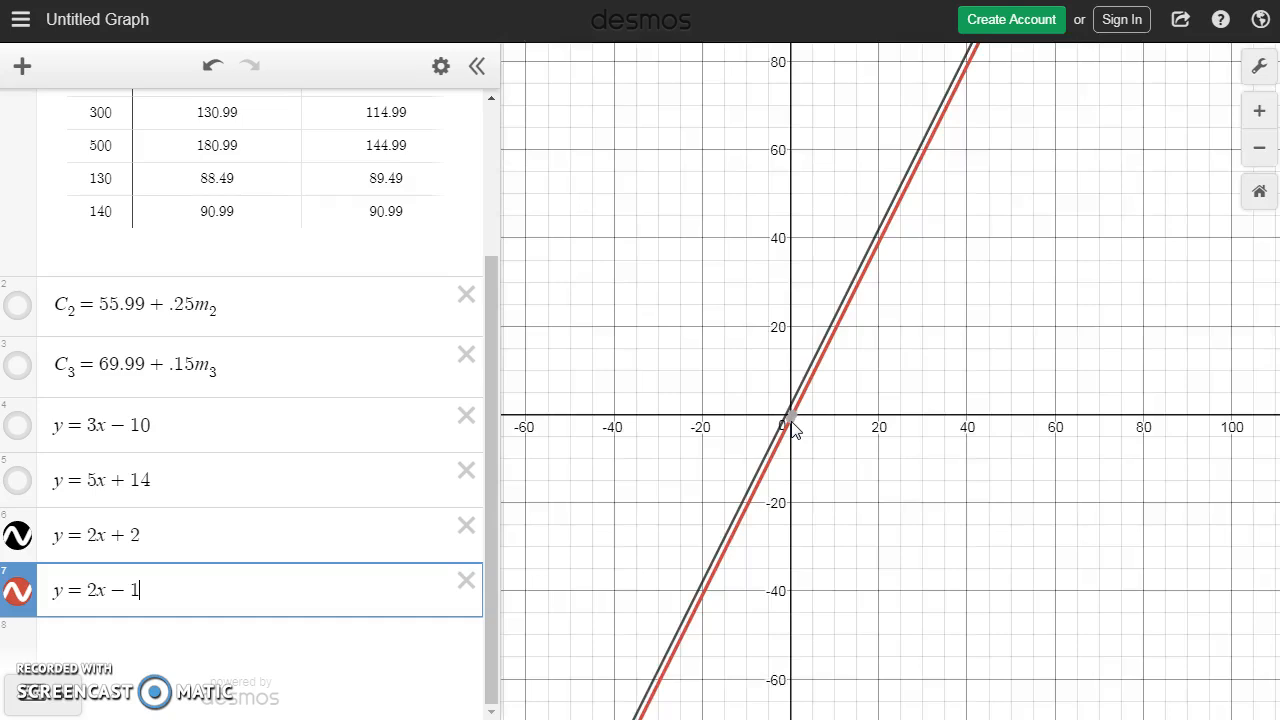
scroll(792, 430, "up", 8)
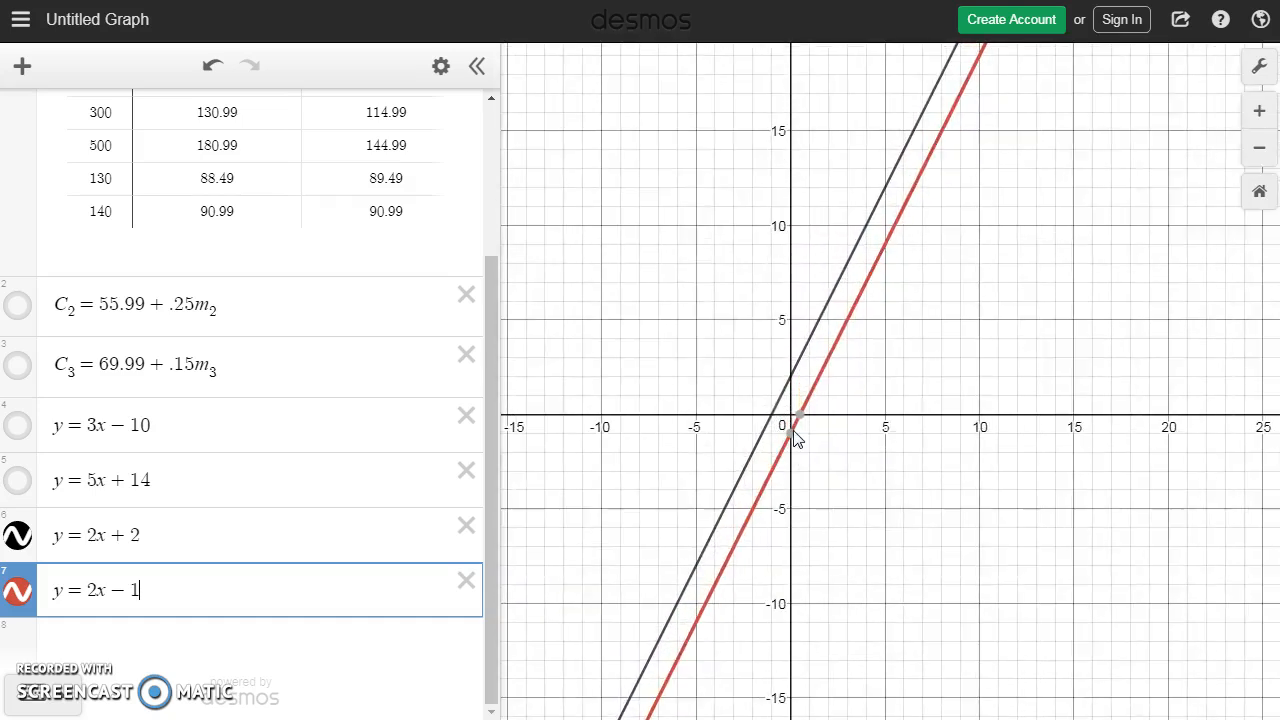
scroll(794, 434, "up", 3)
left_click(934, 277)
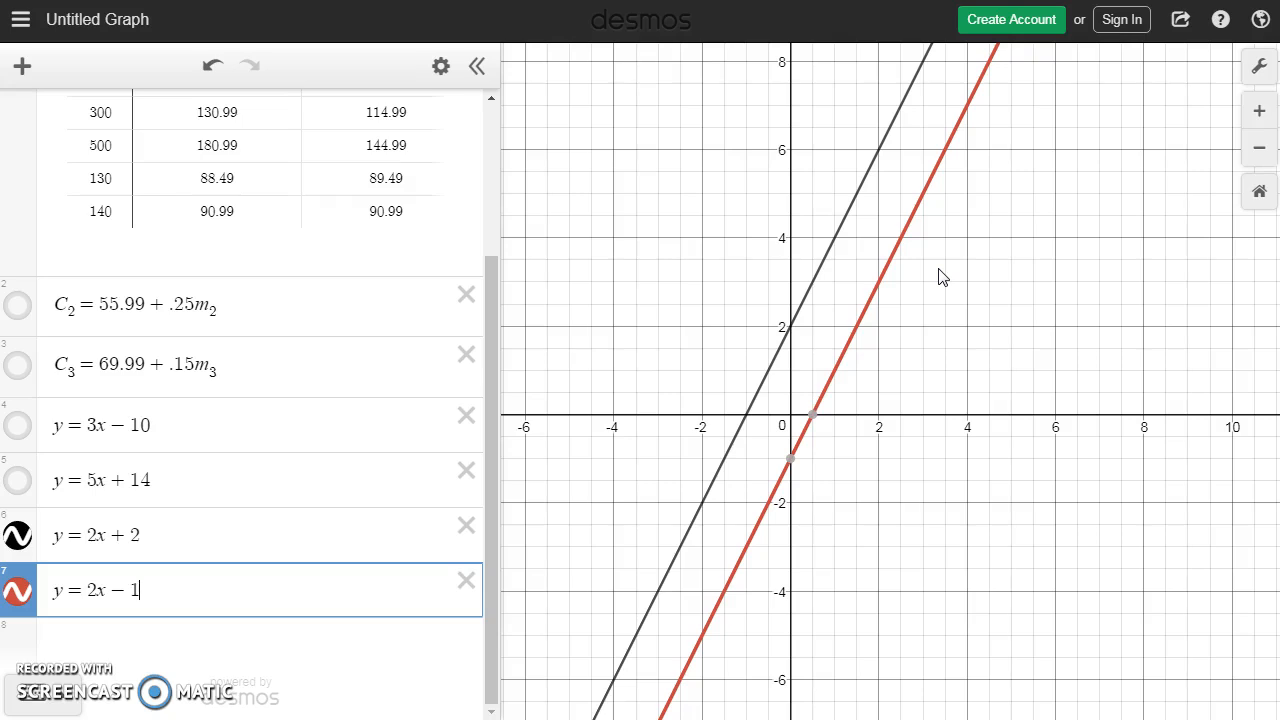
left_click(938, 276)
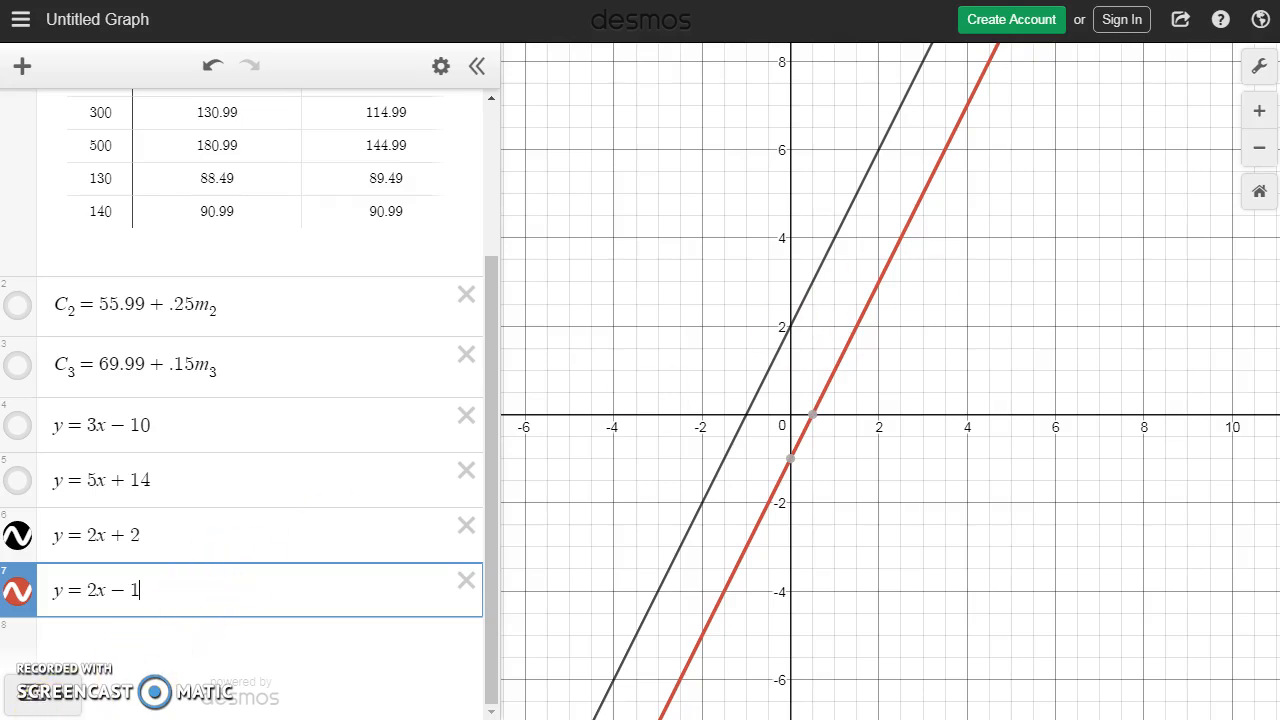